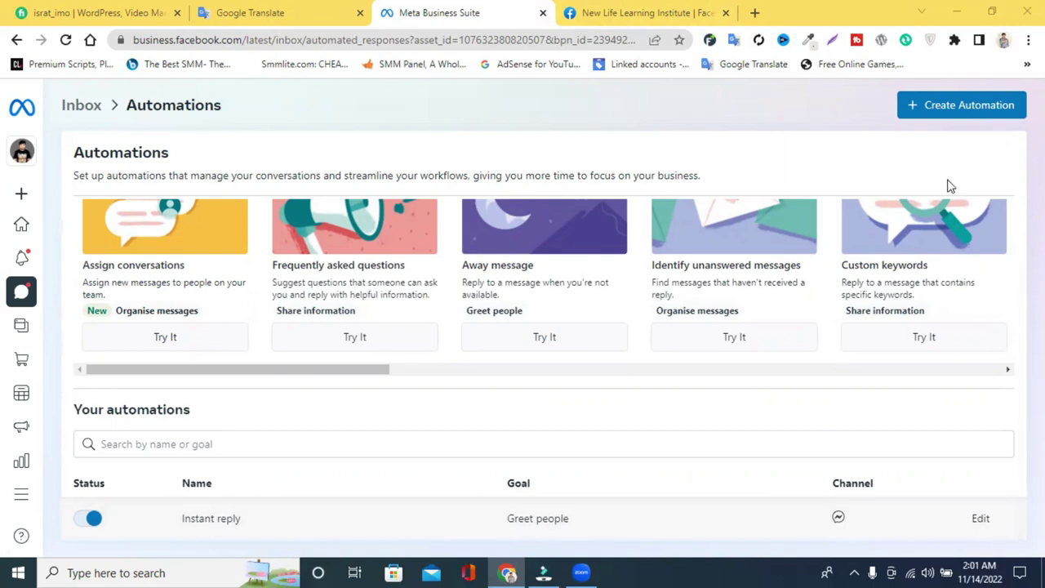
# Open the Instant reply automation for editing and review its current message and chat preview
pyautogui.click(979, 523)
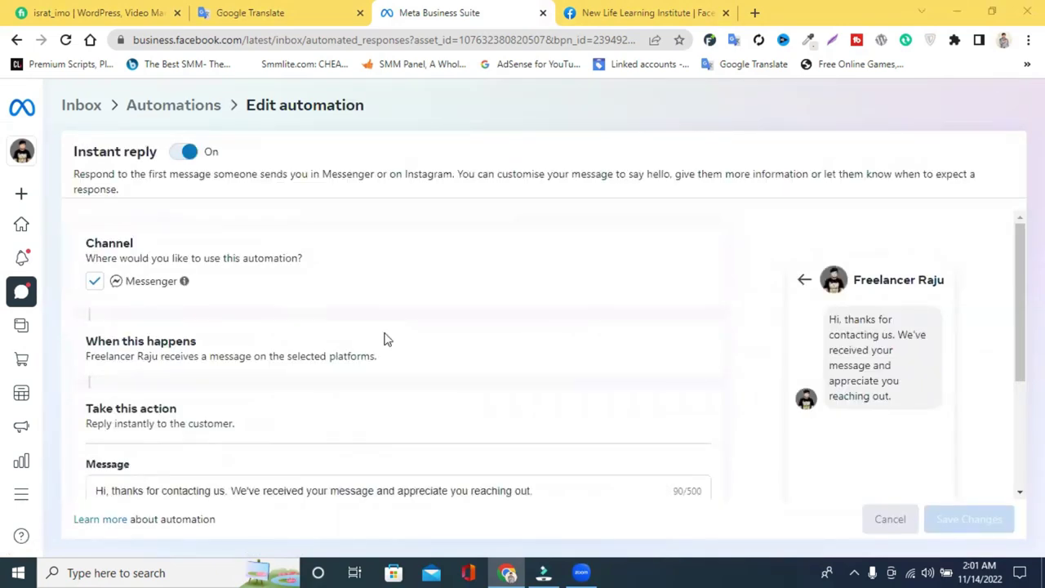
pyautogui.scroll(-2, 387, 340)
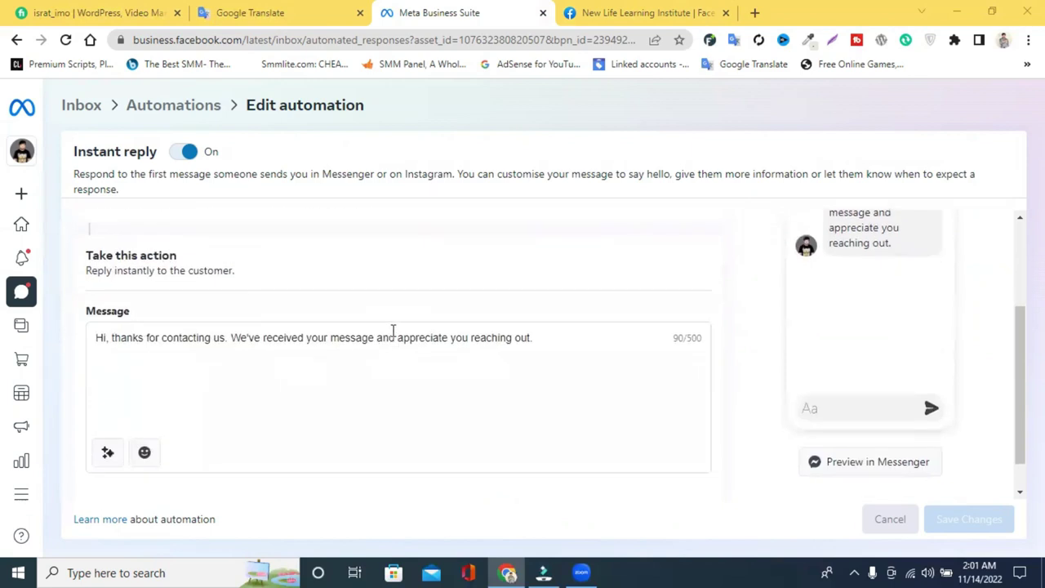
pyautogui.scroll(2, 863, 341)
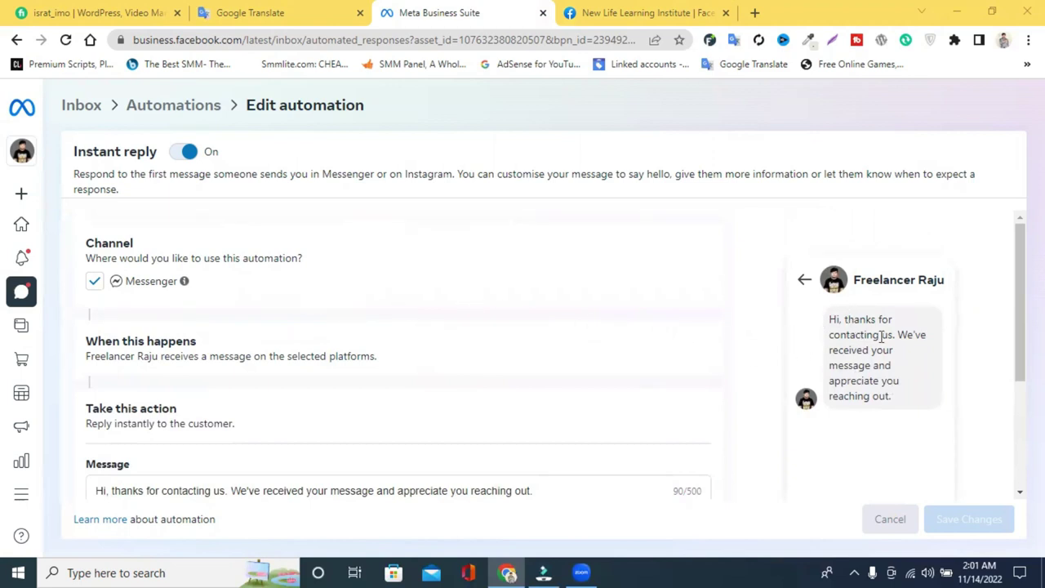
pyautogui.moveTo(831, 320); pyautogui.dragTo(899, 402)
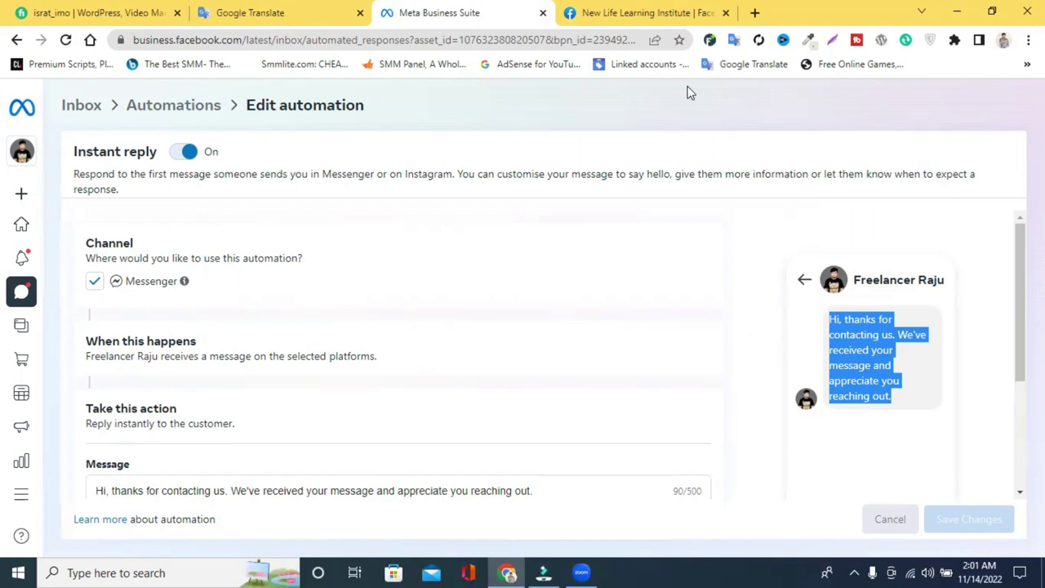
pyautogui.click(741, 352)
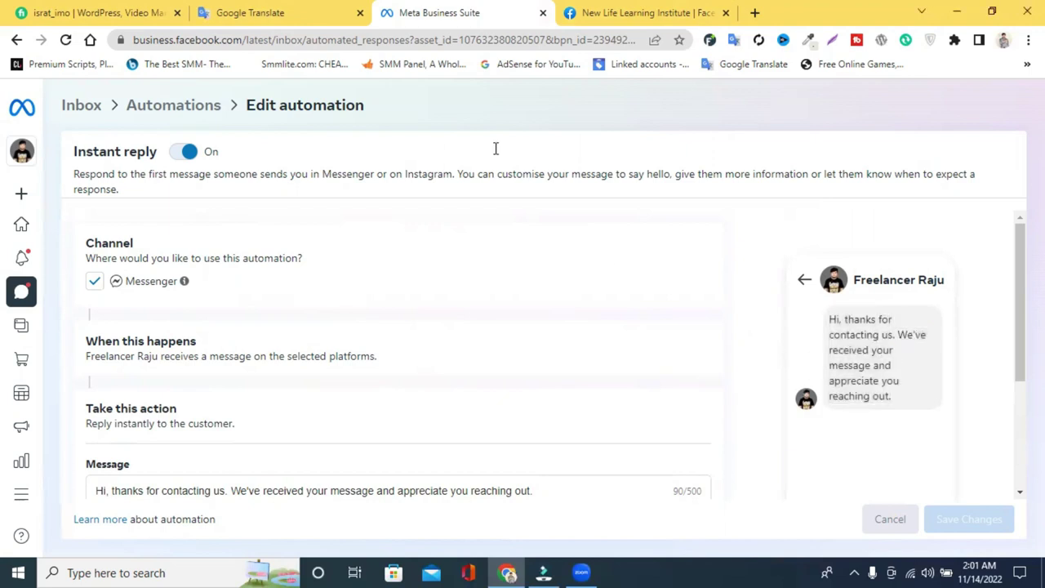
pyautogui.scroll(-2, 114, 376)
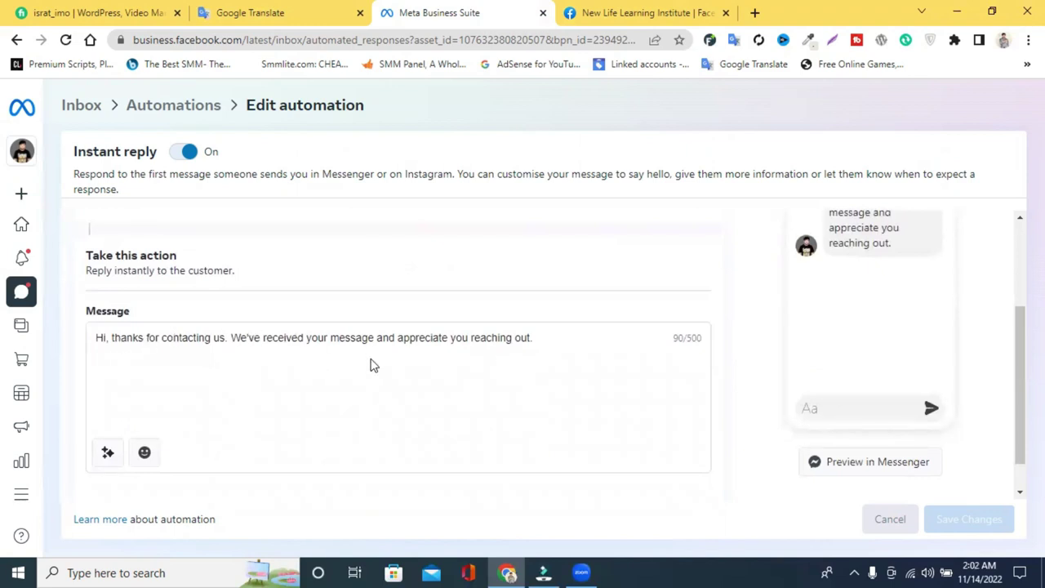
# Switch to Google Translate and copy the Bengali greeting paragraph at the start of the source text
pyautogui.click(288, 9)
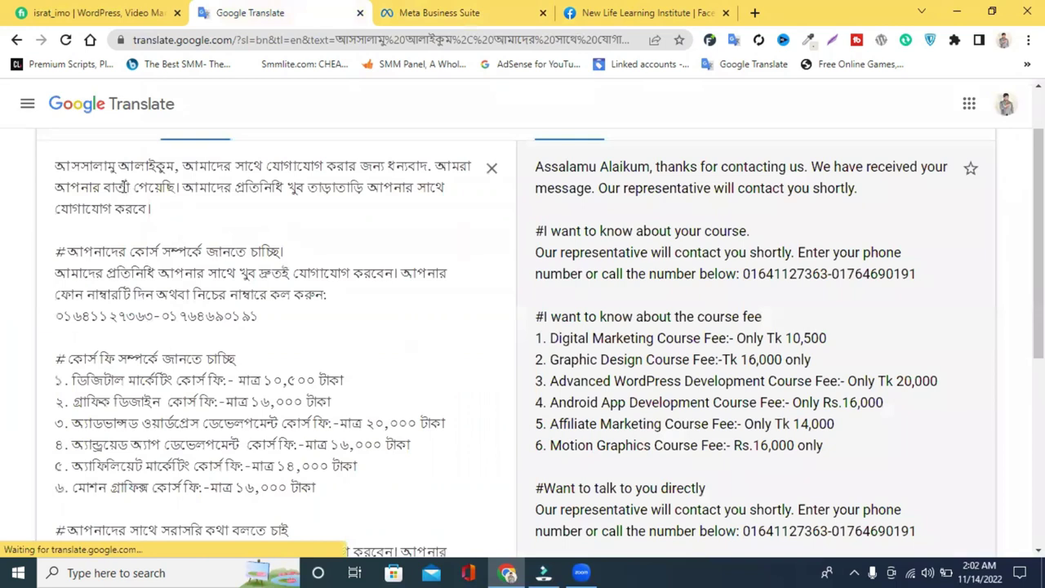
pyautogui.doubleClick(123, 187)
pyautogui.click(123, 187)
pyautogui.rightClick(145, 191)
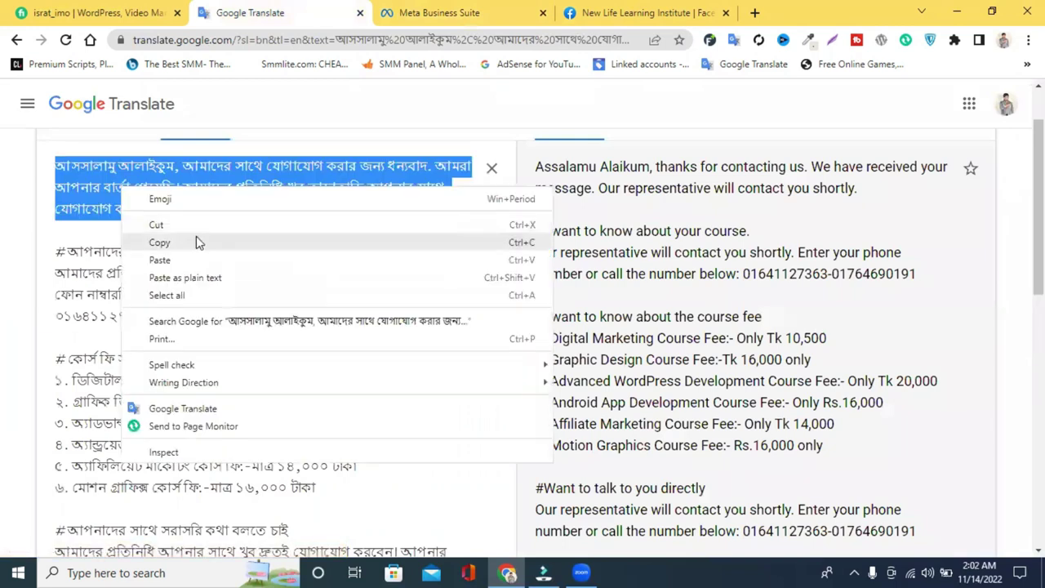
pyautogui.click(198, 238)
# Return to Meta Business Suite and replace the Instant reply message with the copied Bengali greeting
pyautogui.click(602, 10)
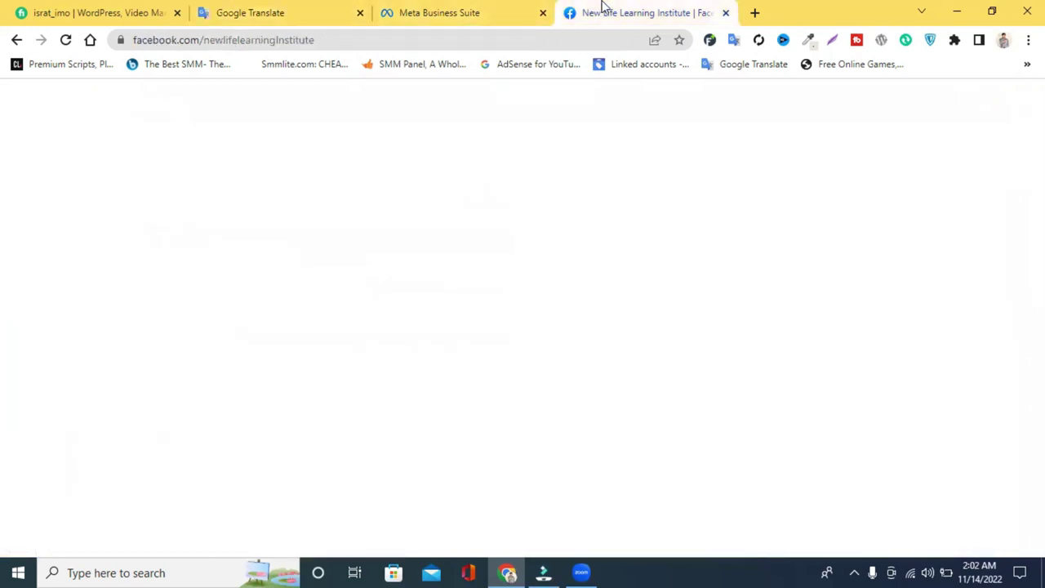
pyautogui.click(516, 9)
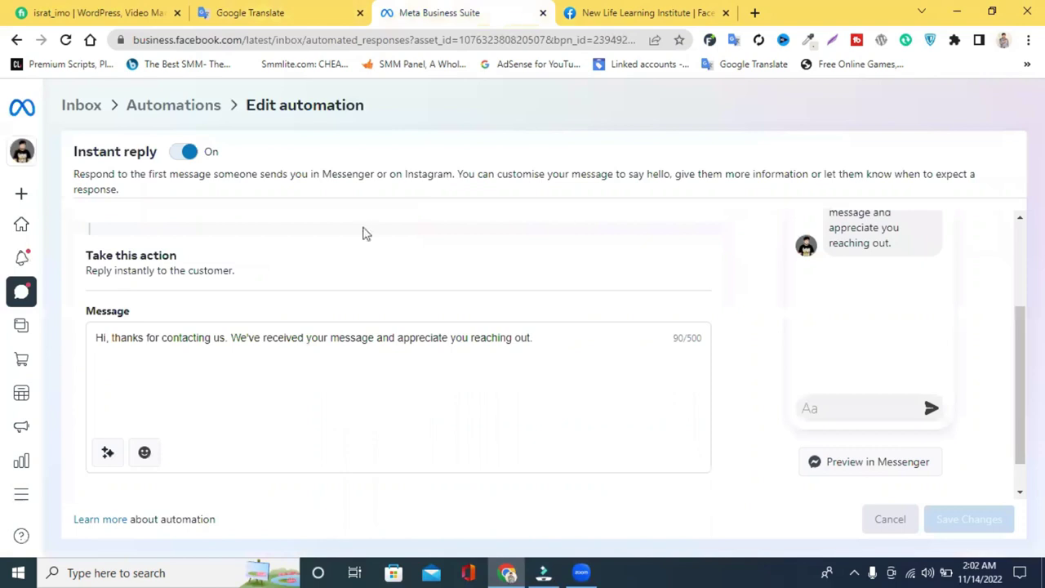
pyautogui.tripleClick(212, 339)
pyautogui.rightClick(226, 350)
pyautogui.click(284, 133)
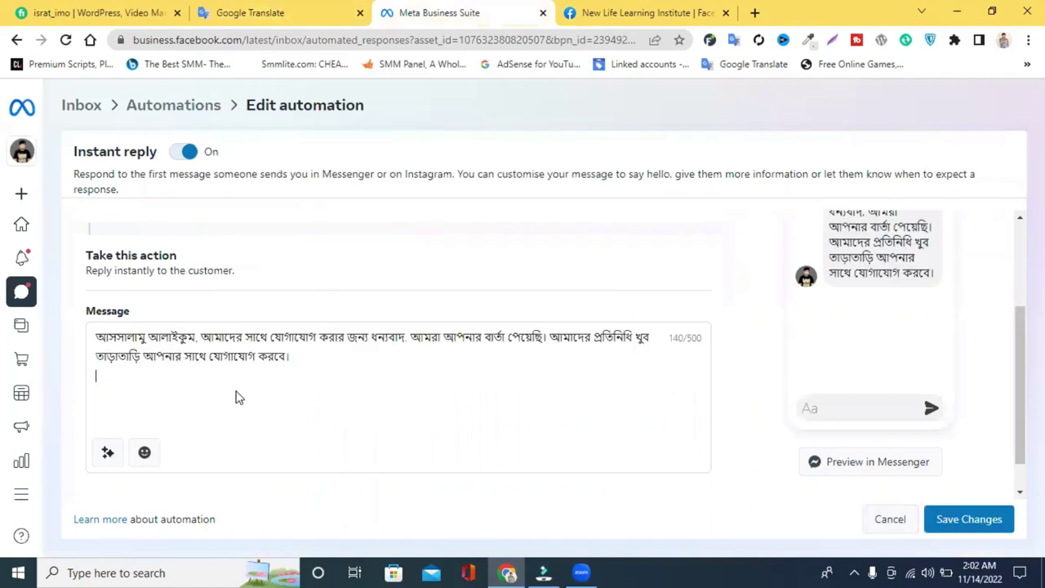
# Send a preview of the instant reply to Messenger and save the automation's changes, dismissing the notifications
pyautogui.scroll(1, 854, 299)
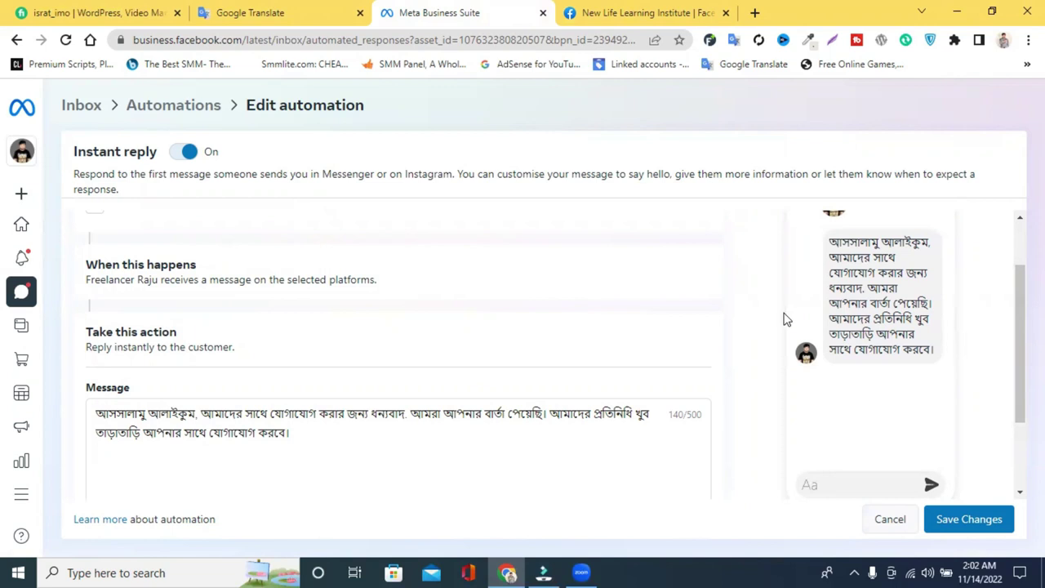
pyautogui.scroll(-2, 640, 292)
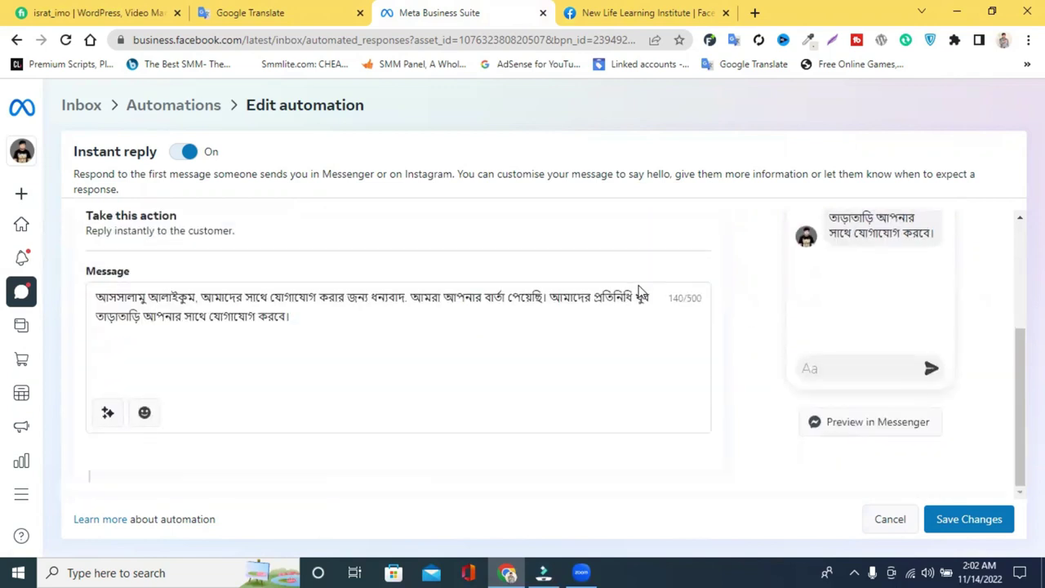
pyautogui.click(841, 423)
pyautogui.scroll(3, 857, 362)
pyautogui.scroll(-3, 832, 318)
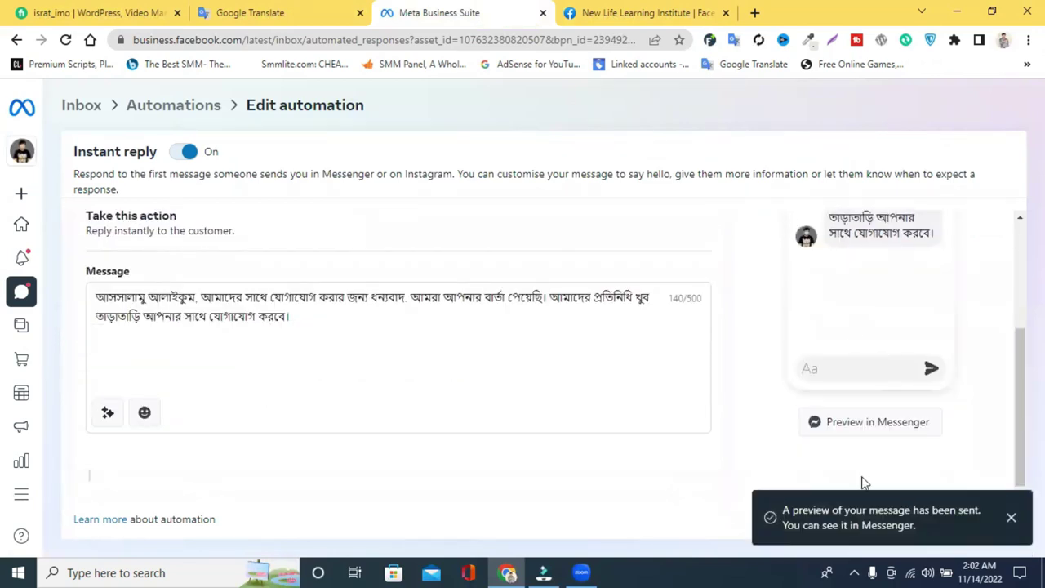
pyautogui.click(1007, 527)
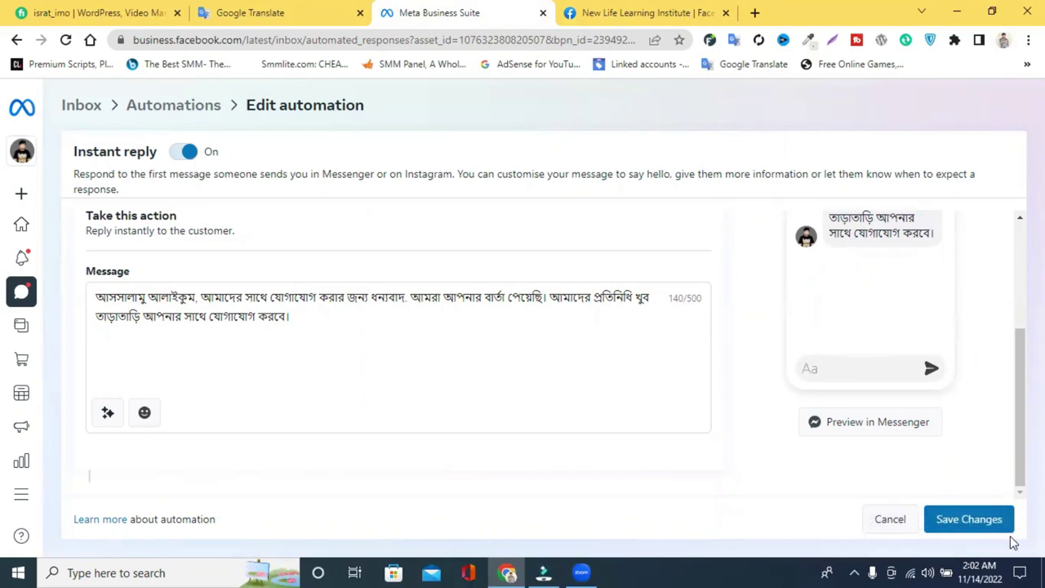
pyautogui.click(965, 518)
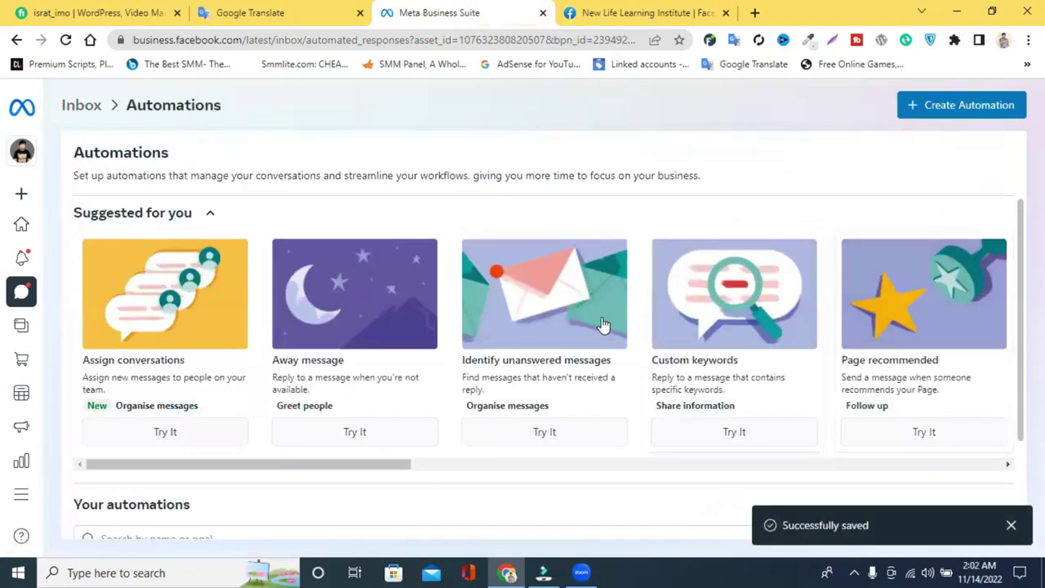
pyautogui.scroll(-2, 602, 325)
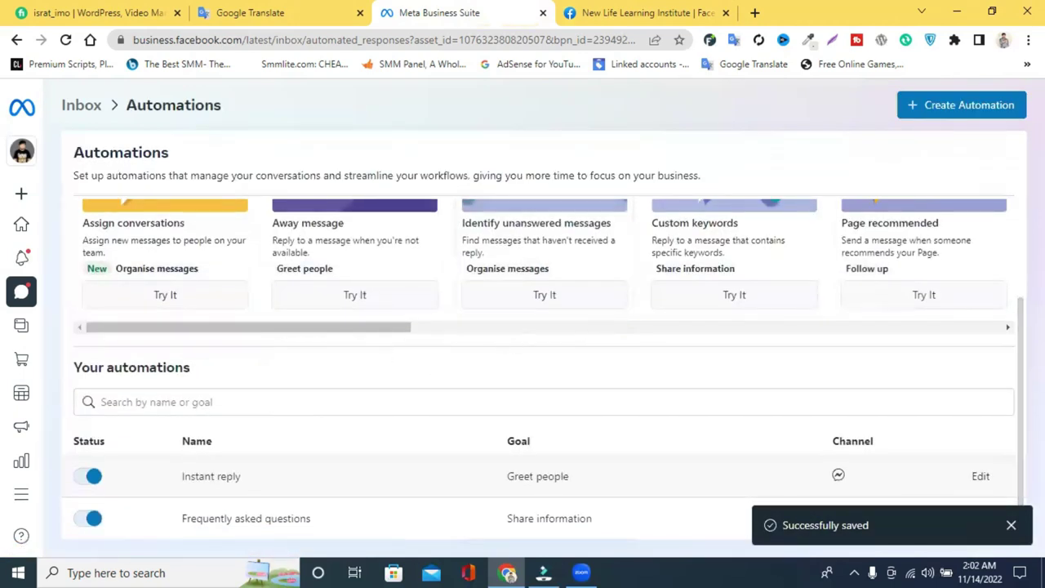
pyautogui.click(1011, 525)
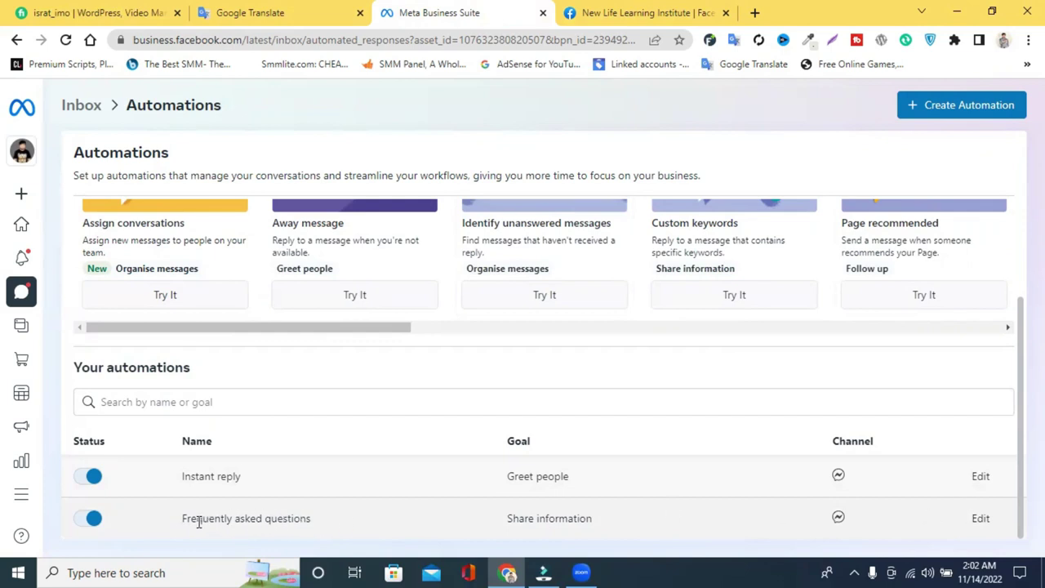
# Open the Frequently asked questions automation for editing and look over its channel, trigger, action and chat preview
pyautogui.click(979, 520)
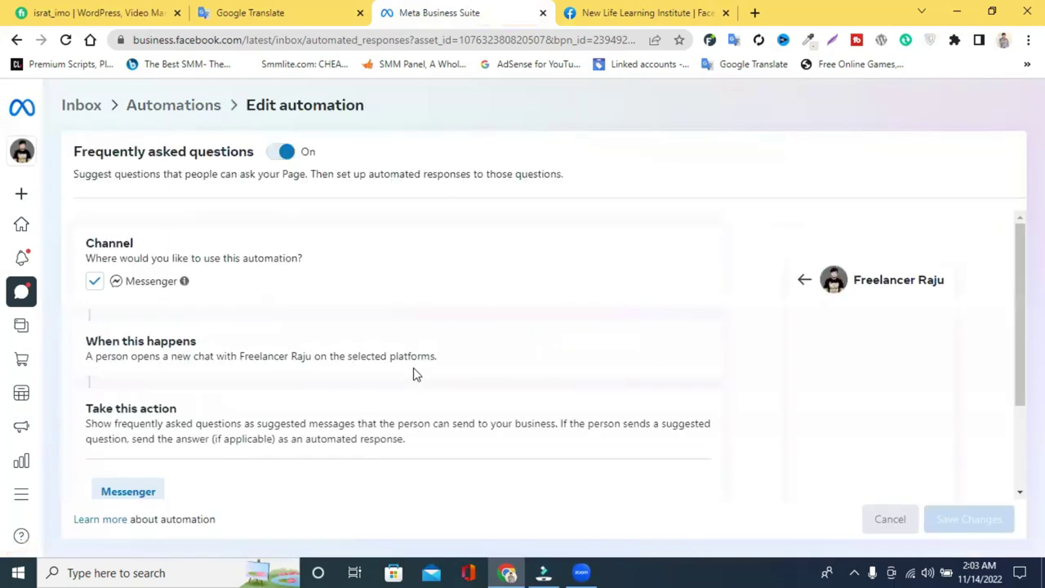
pyautogui.scroll(-1, 422, 357)
pyautogui.scroll(1, 425, 357)
pyautogui.scroll(-2, 811, 313)
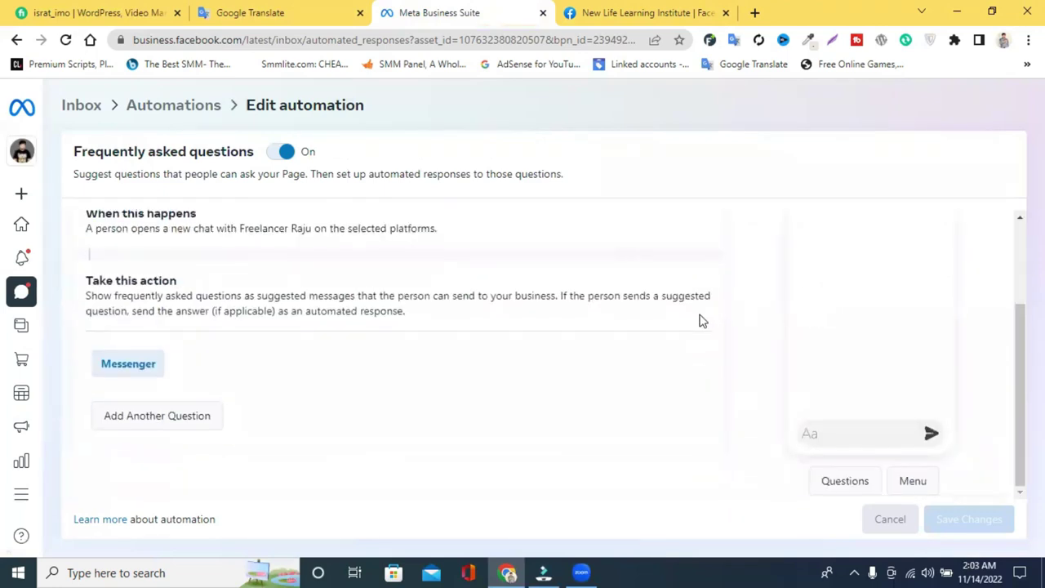
pyautogui.scroll(2, 735, 323)
pyautogui.scroll(-2, 857, 320)
pyautogui.scroll(2, 854, 302)
pyautogui.scroll(-1, 873, 302)
pyautogui.scroll(-1, 868, 302)
pyautogui.scroll(2, 868, 302)
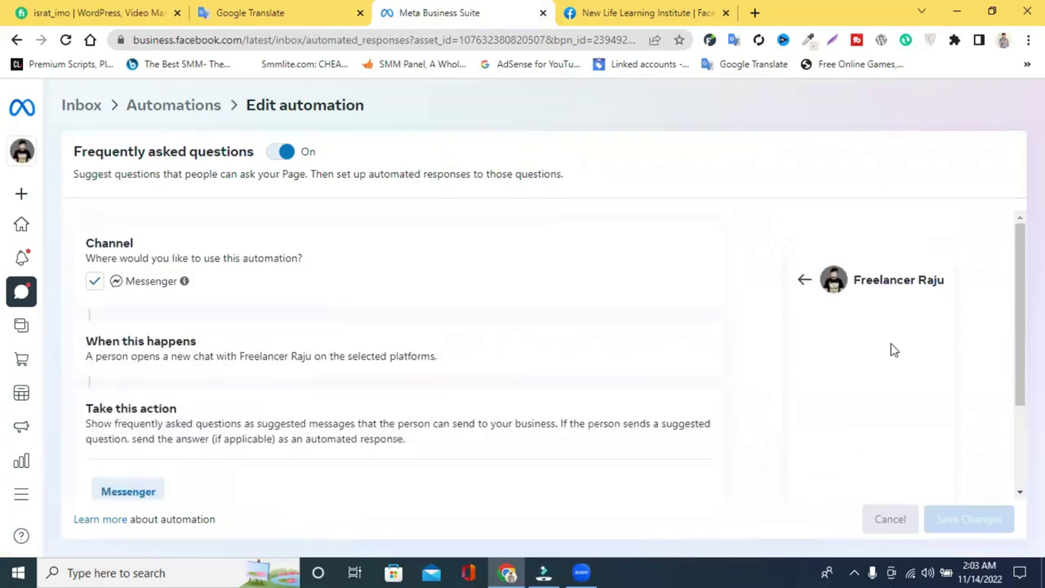
pyautogui.scroll(-1, 892, 348)
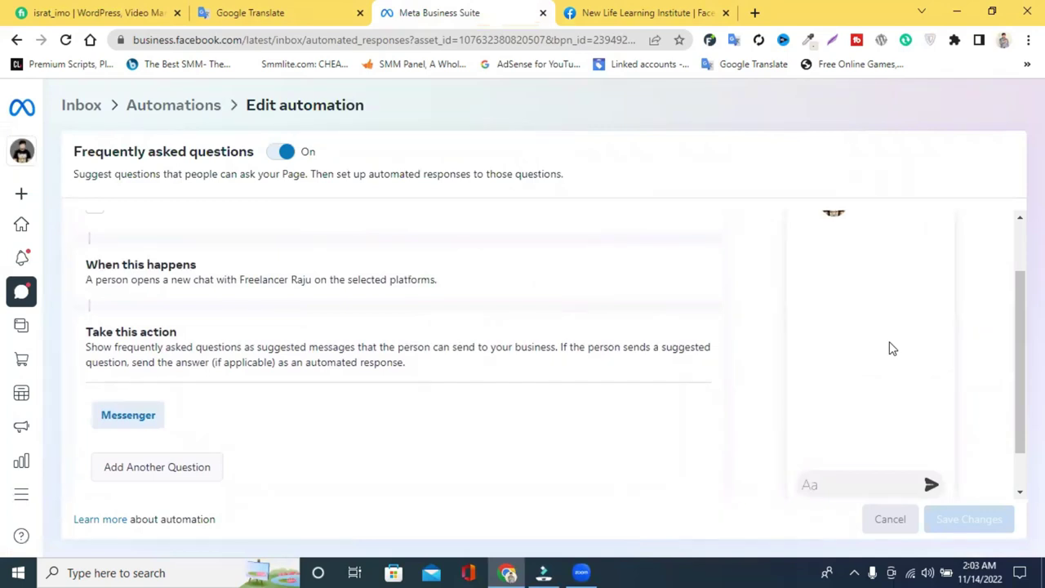
pyautogui.scroll(-1, 404, 416)
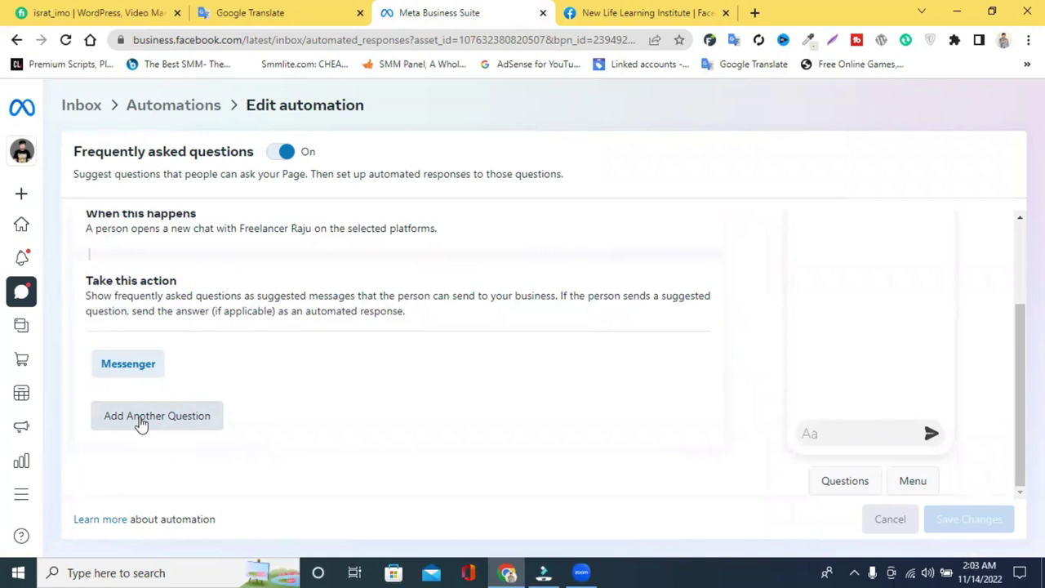
# Add three questions to the Frequently asked questions automation for Messenger
pyautogui.click(141, 422)
pyautogui.scroll(2, 857, 383)
pyautogui.scroll(-3, 511, 422)
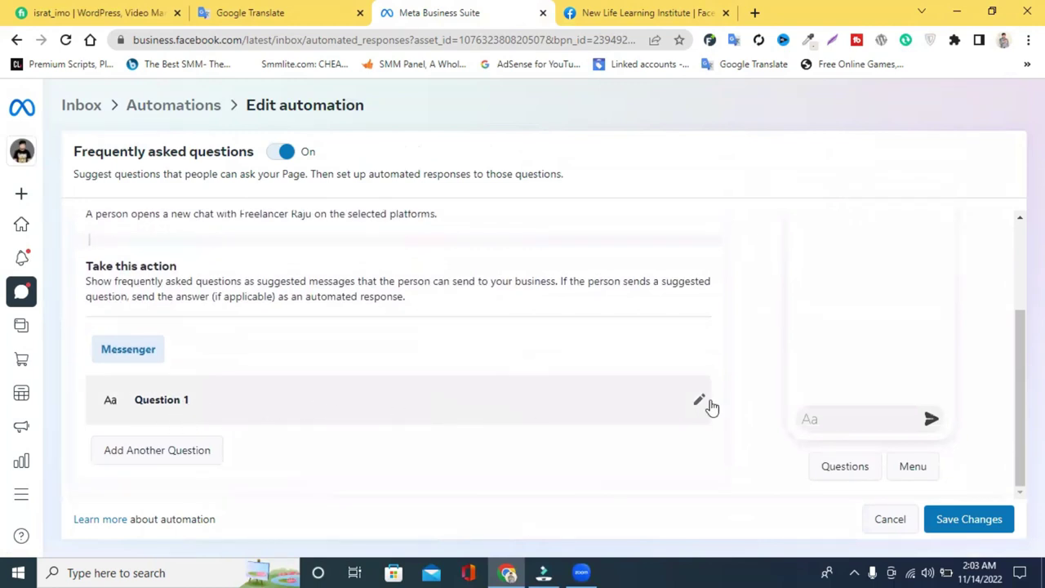
pyautogui.click(156, 460)
pyautogui.click(180, 459)
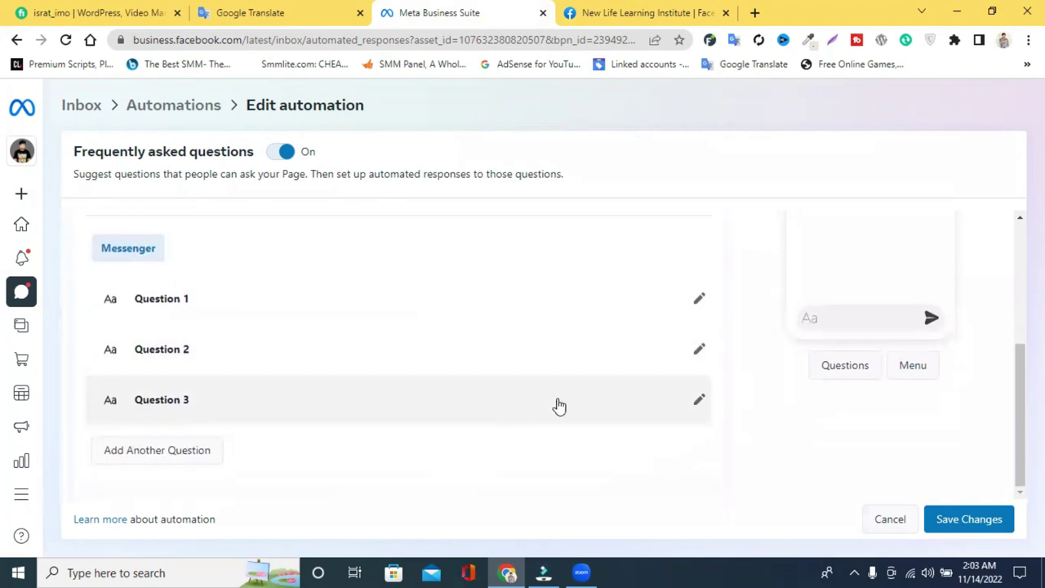
pyautogui.scroll(3, 587, 396)
pyautogui.scroll(-2, 327, 400)
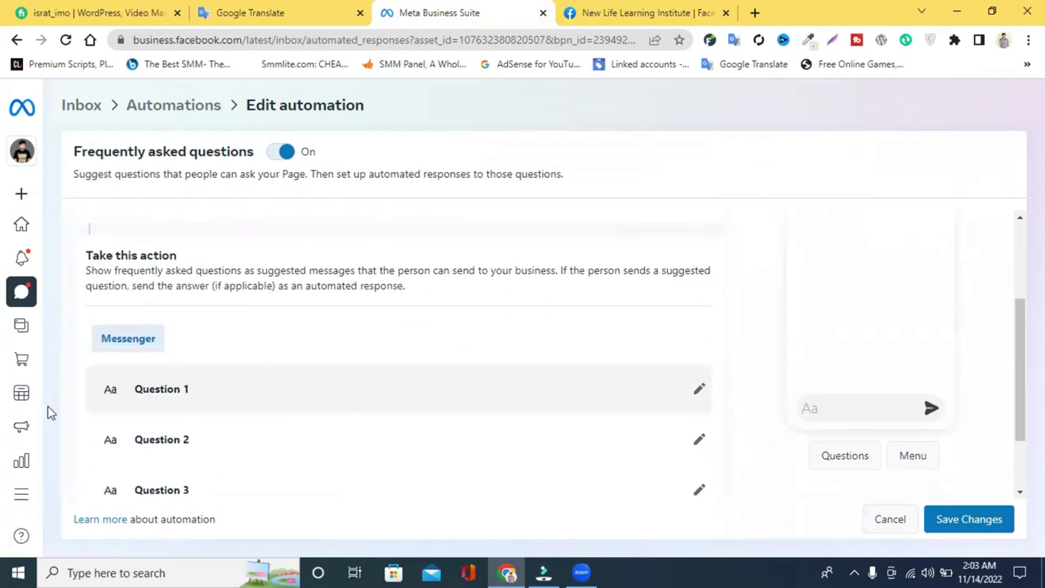
# Fill in the text of Question 1 with "আপনাদের কোর্স সম্পর্কে জানতে চাচ্ছি।", copied from the Google Translate source text
pyautogui.click(702, 395)
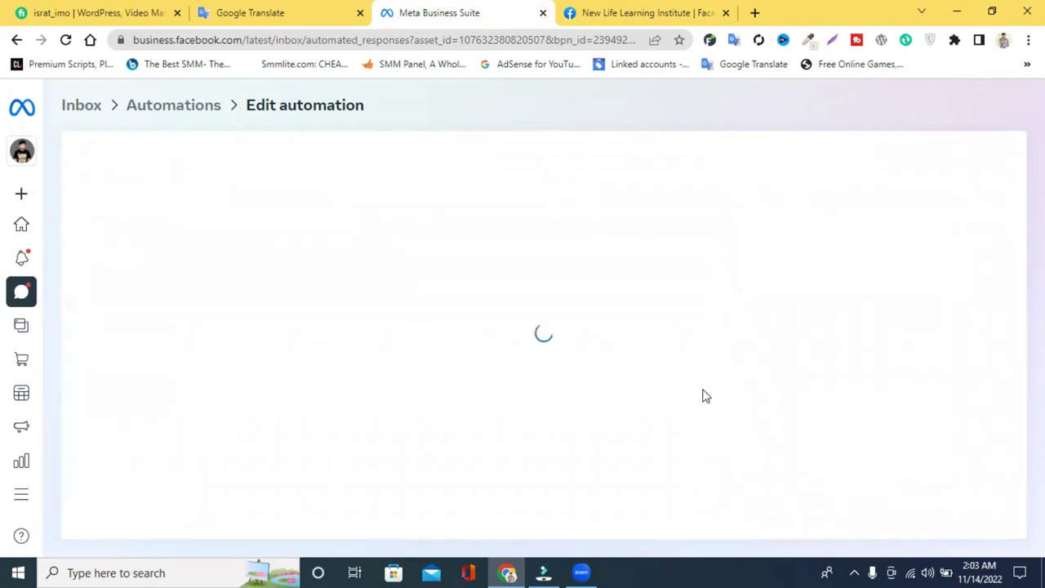
pyautogui.scroll(-3, 548, 360)
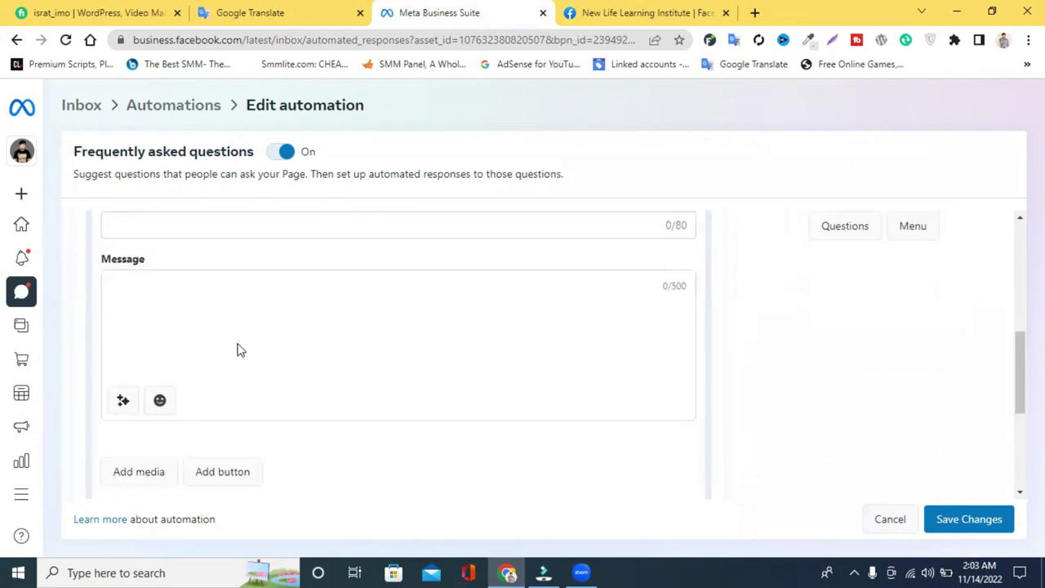
pyautogui.click(269, 8)
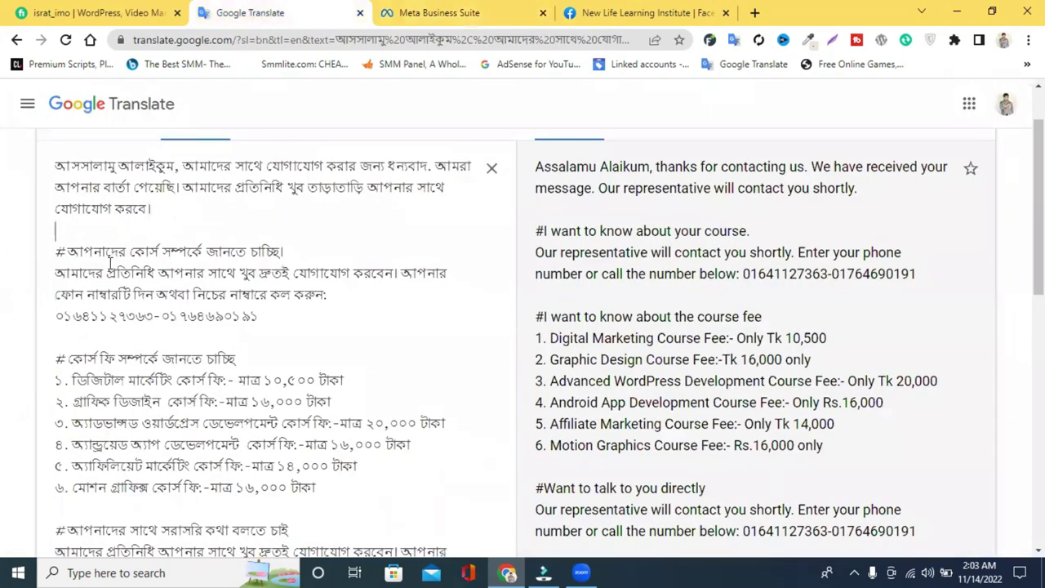
pyautogui.moveTo(68, 252); pyautogui.dragTo(292, 253)
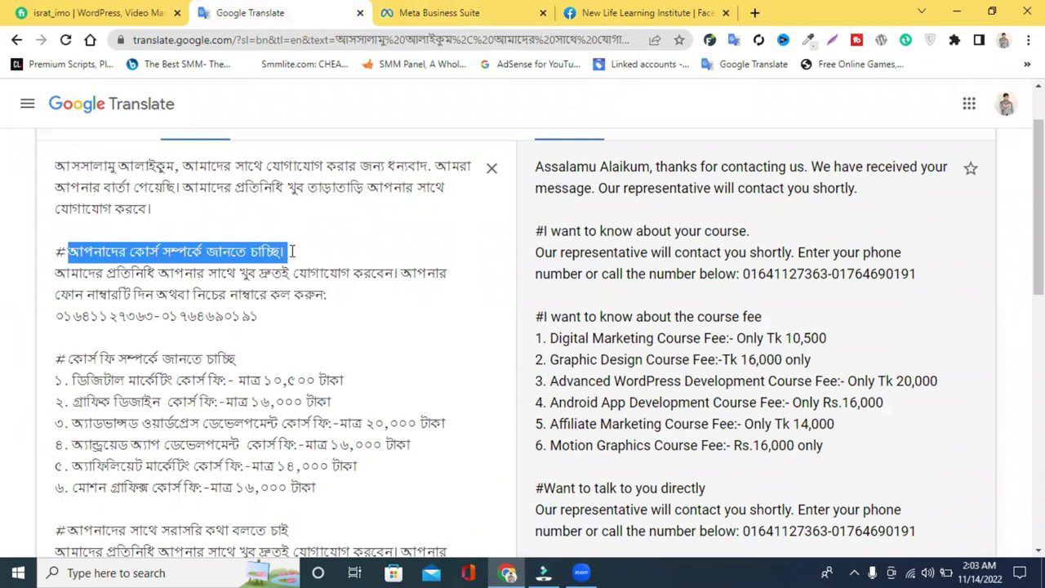
pyautogui.rightClick(292, 252)
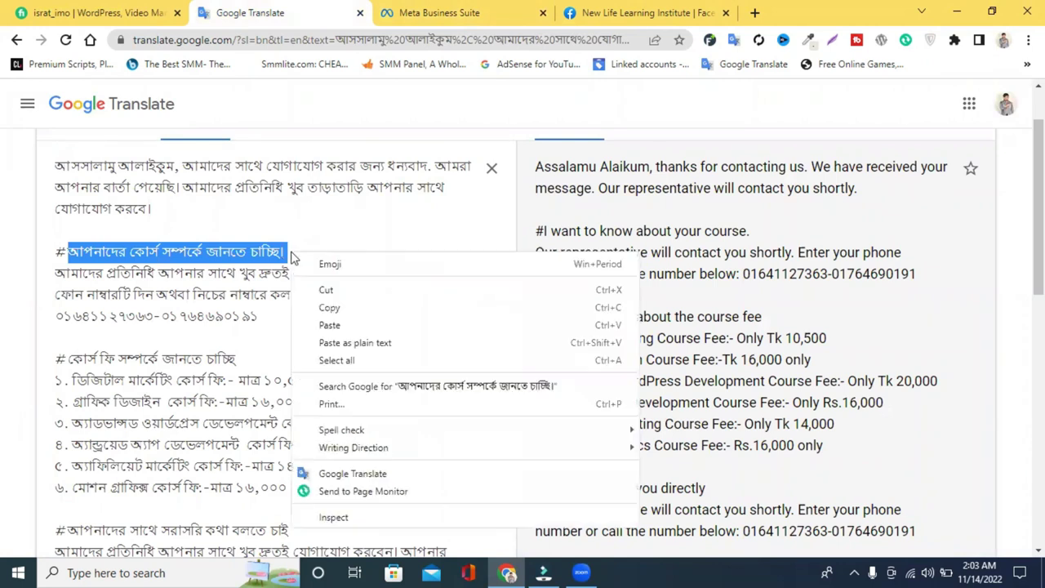
pyautogui.click(388, 308)
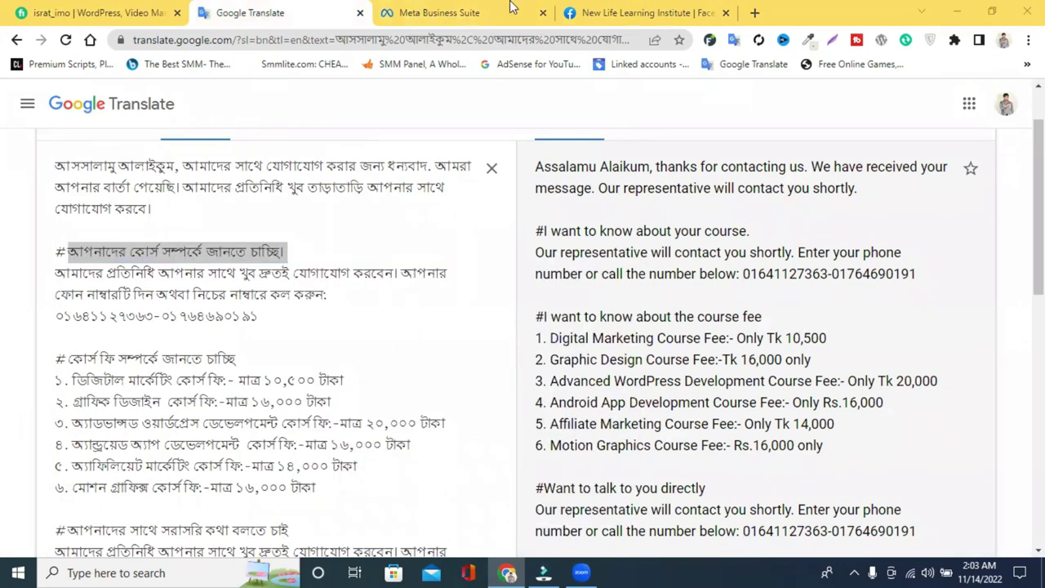
pyautogui.click(464, 11)
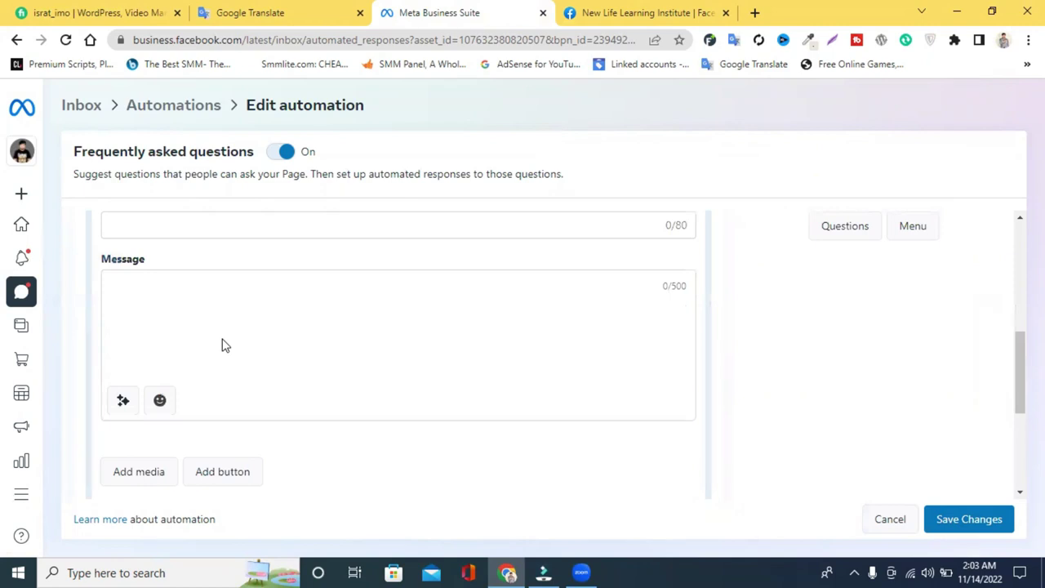
pyautogui.rightClick(175, 225)
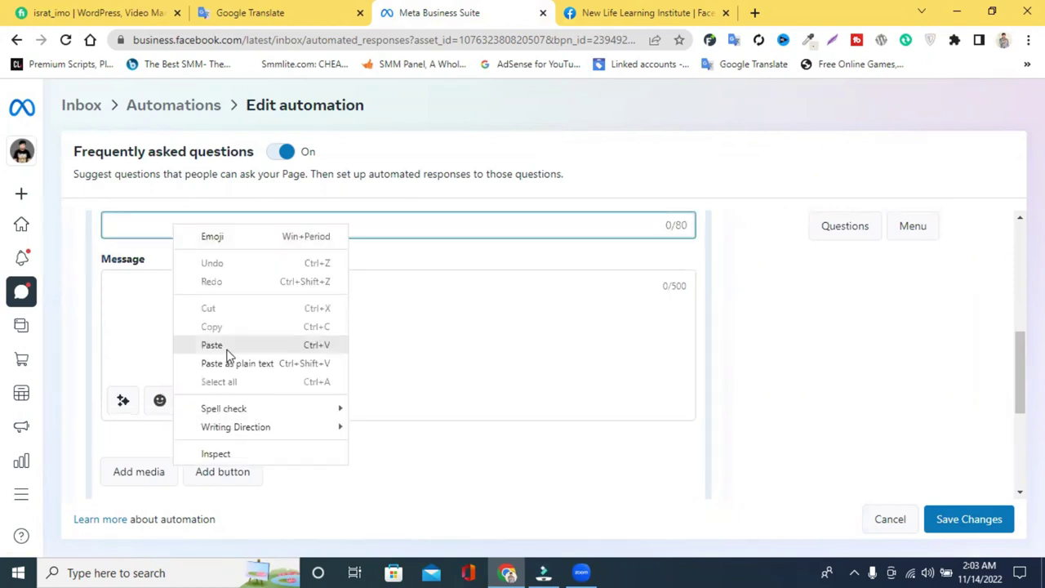
pyautogui.click(226, 351)
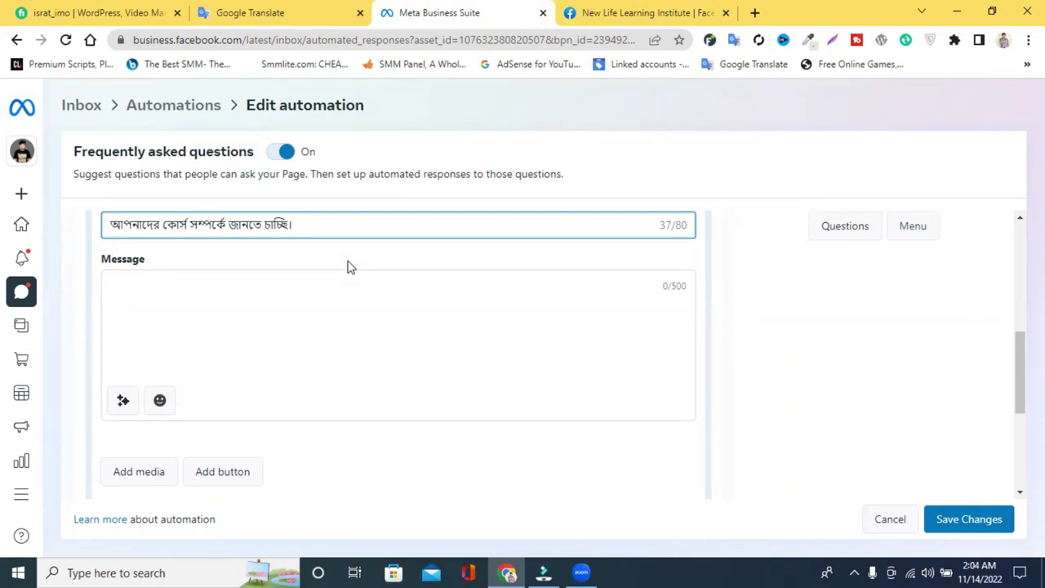
# Fill in Question 1's Message with the Bengali reply about a representative making contact, copied from below the course question in Google Translate
pyautogui.click(229, 319)
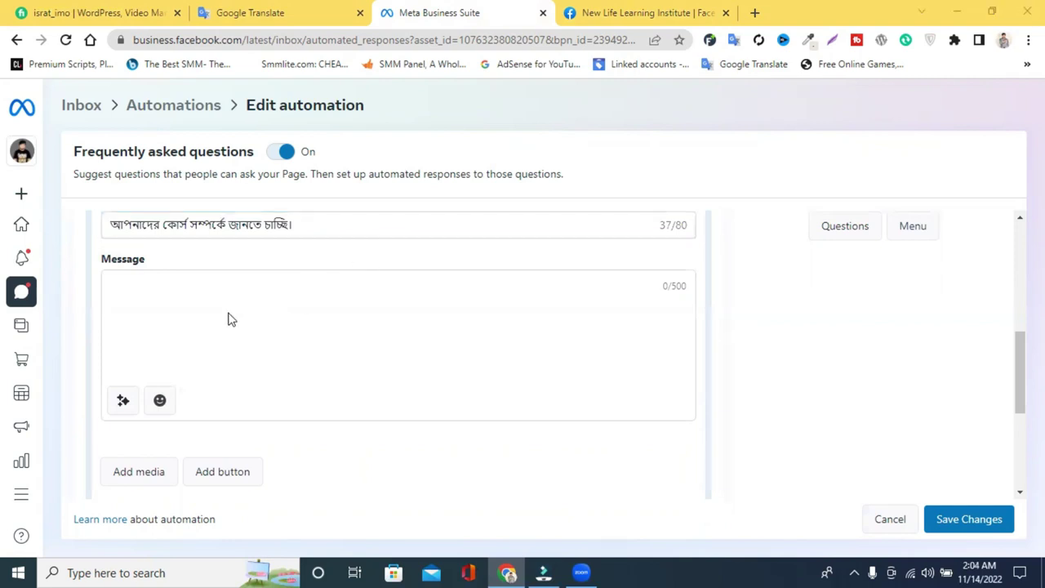
pyautogui.click(294, 9)
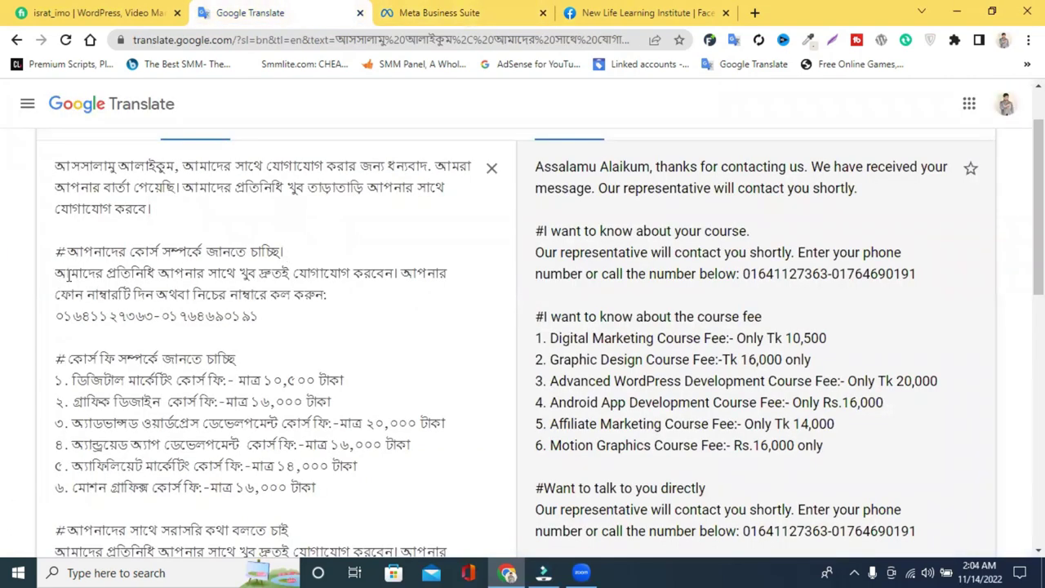
pyautogui.moveTo(261, 317); pyautogui.dragTo(63, 274)
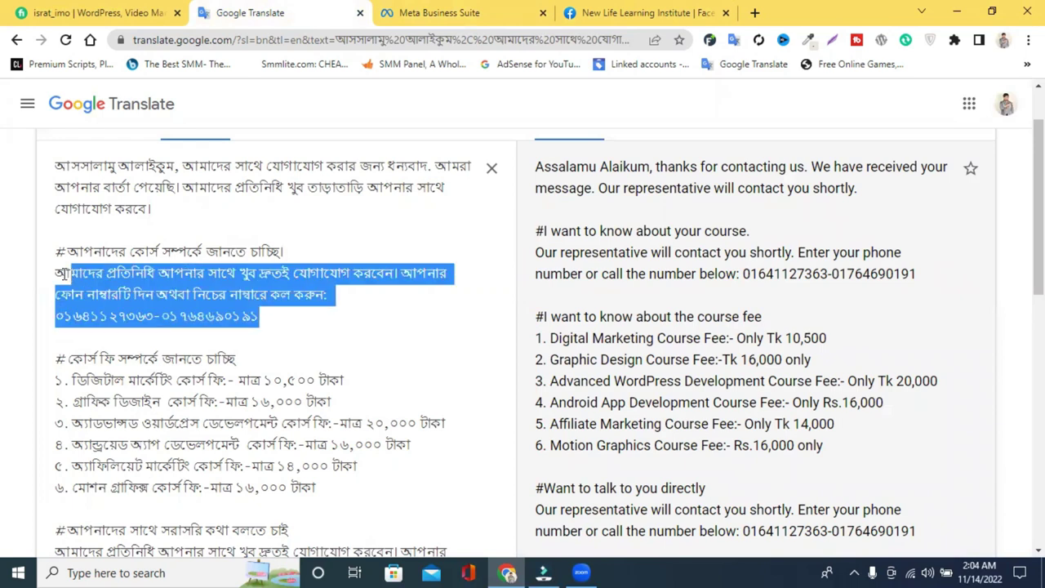
pyautogui.rightClick(99, 275)
pyautogui.click(210, 332)
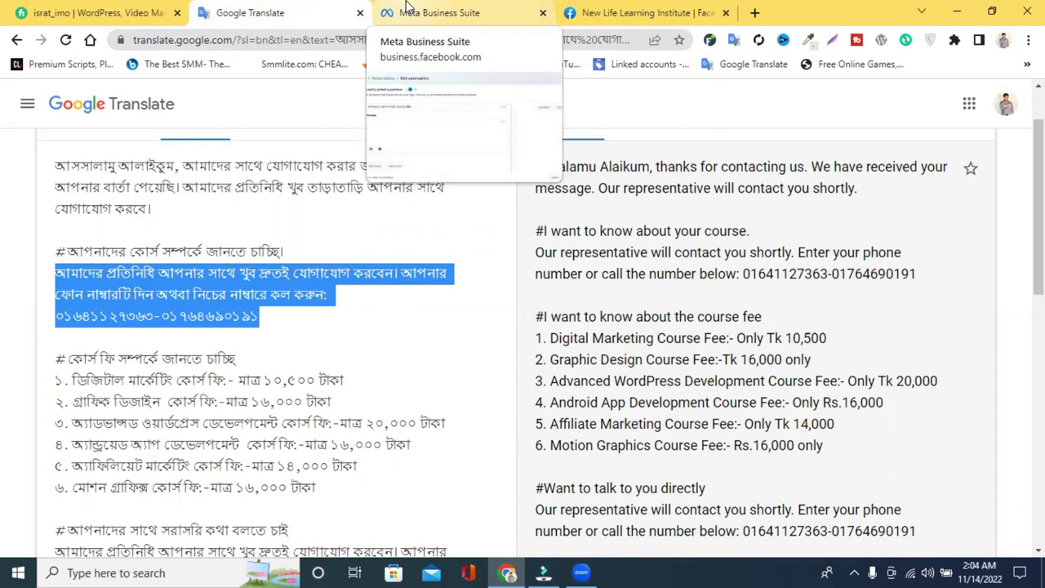
pyautogui.click(407, 7)
pyautogui.rightClick(172, 290)
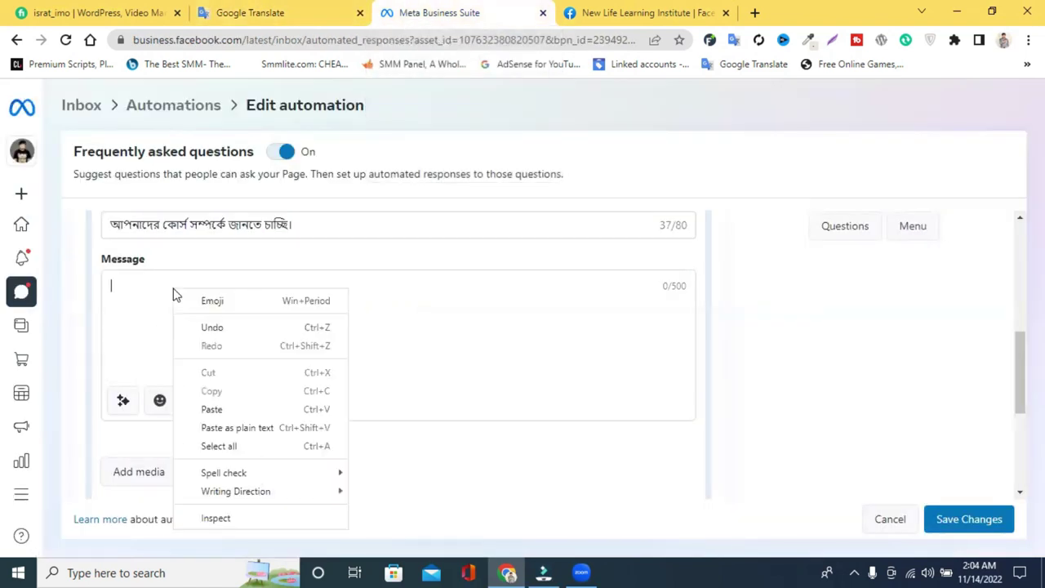
pyautogui.click(211, 409)
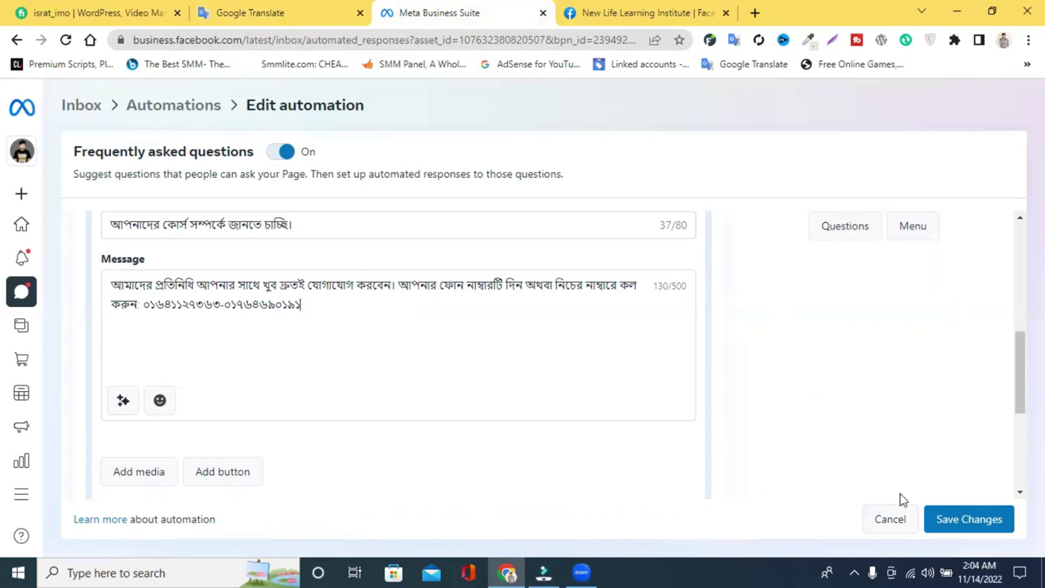
# Turn on Add to menu for Question 1, check the chat preview and collapse the question
pyautogui.scroll(5, 870, 313)
pyautogui.scroll(1, 878, 284)
pyautogui.scroll(-4, 836, 289)
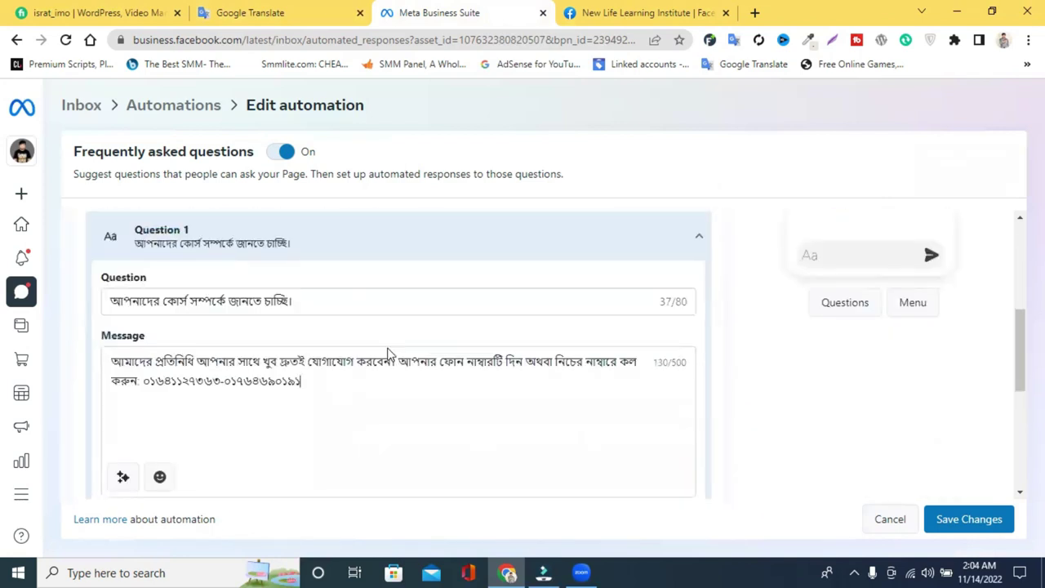
pyautogui.scroll(-3, 388, 352)
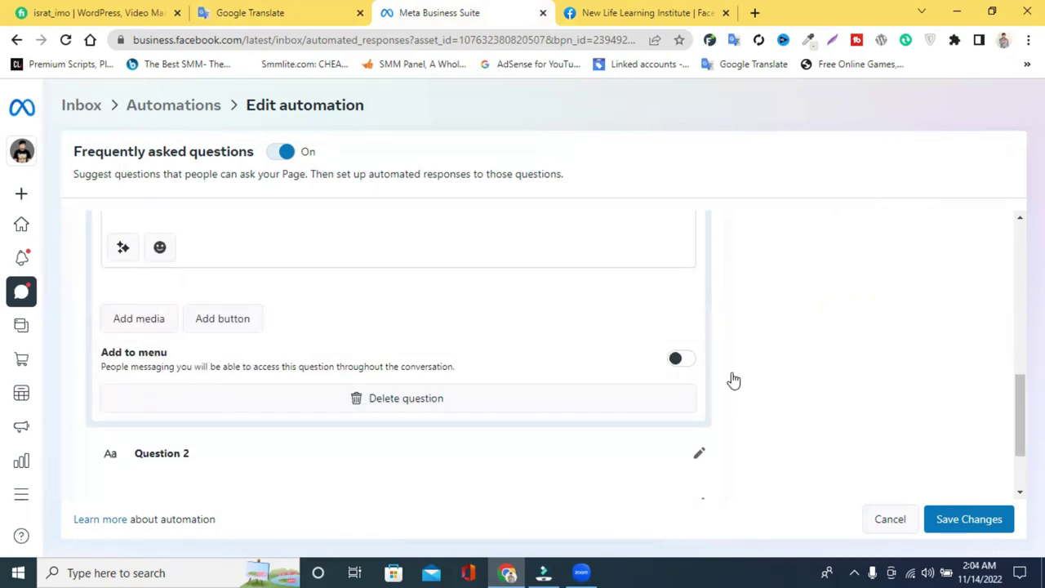
pyautogui.click(679, 361)
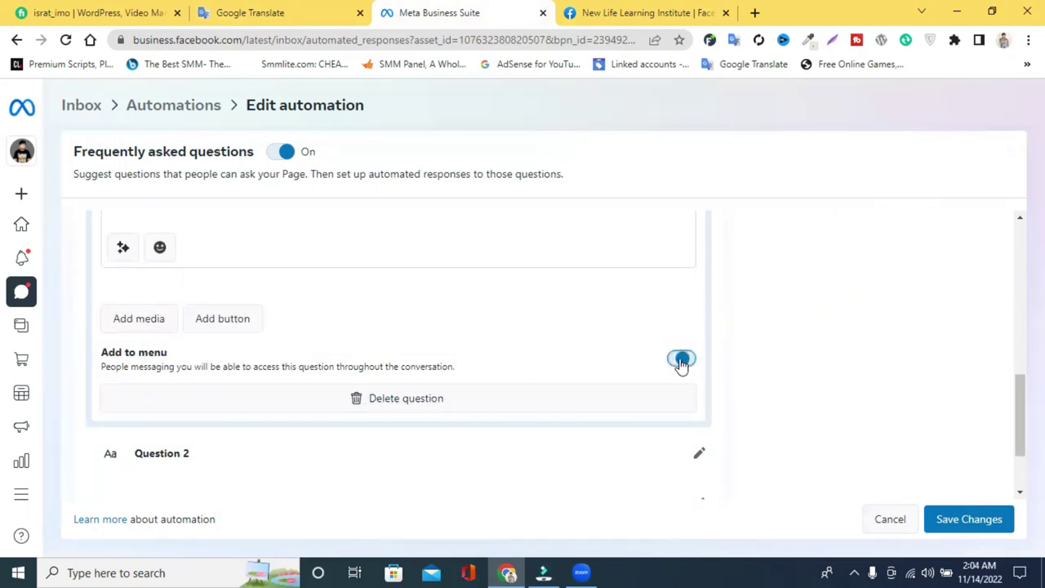
pyautogui.scroll(4, 777, 354)
pyautogui.scroll(3, 890, 322)
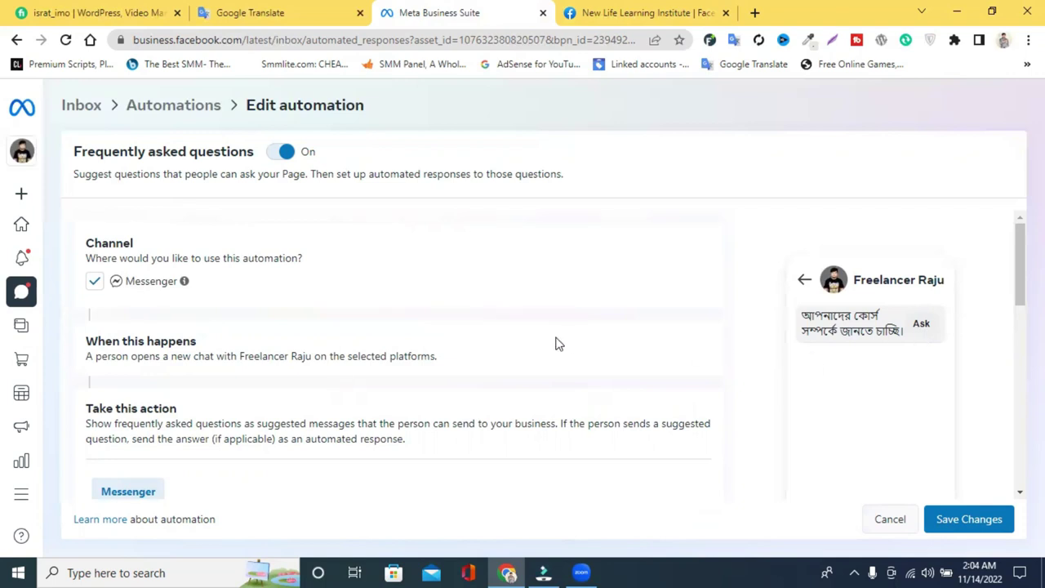
pyautogui.scroll(-4, 305, 396)
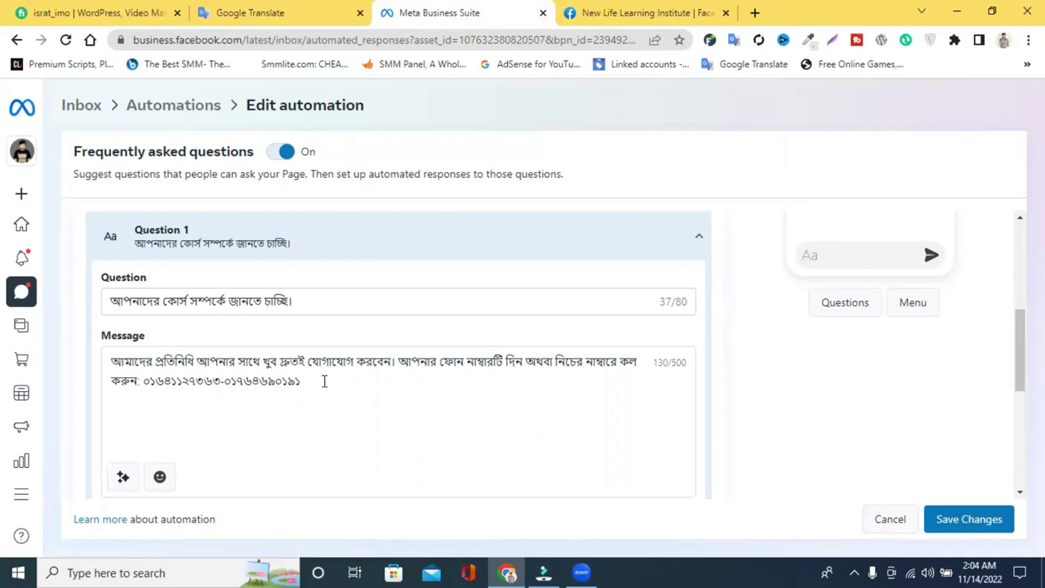
pyautogui.scroll(-1, 479, 277)
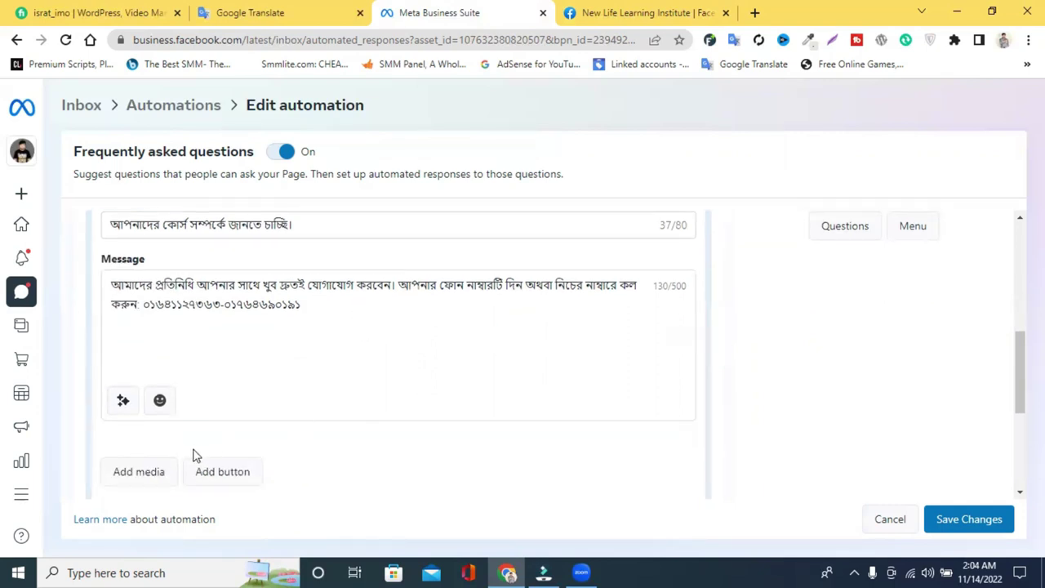
pyautogui.scroll(3, 245, 436)
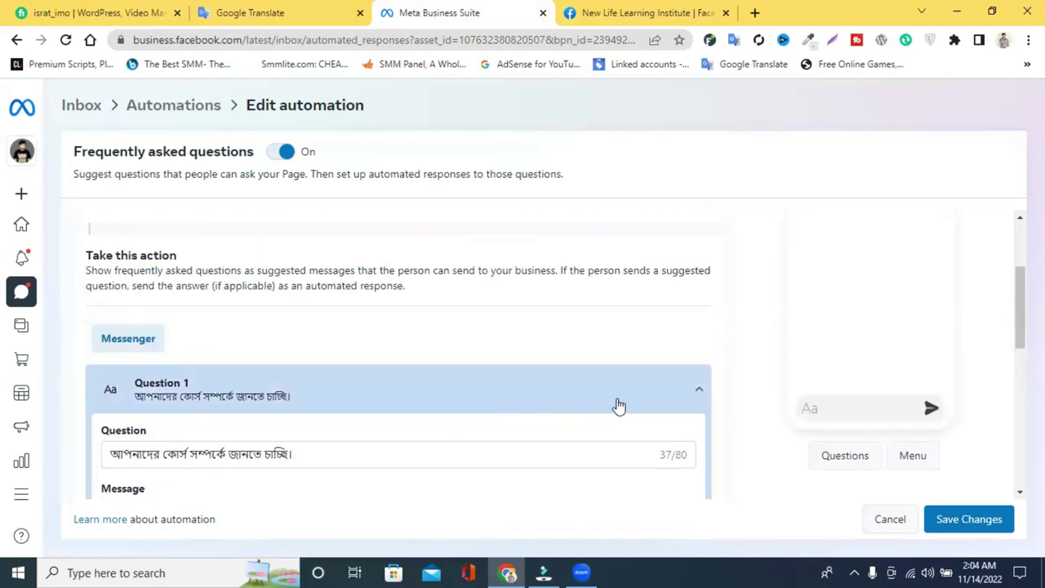
pyautogui.click(698, 389)
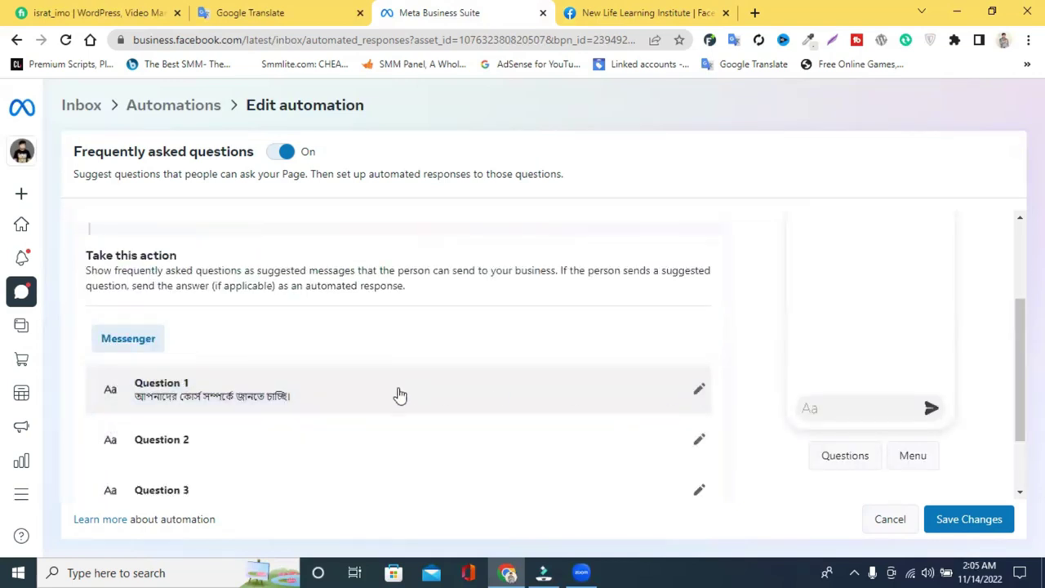
# Fill in the text of Question 2 with "কোর্স ফি সম্পর্কে জানতে চাচ্ছি", copied from the Google Translate source text
pyautogui.click(696, 443)
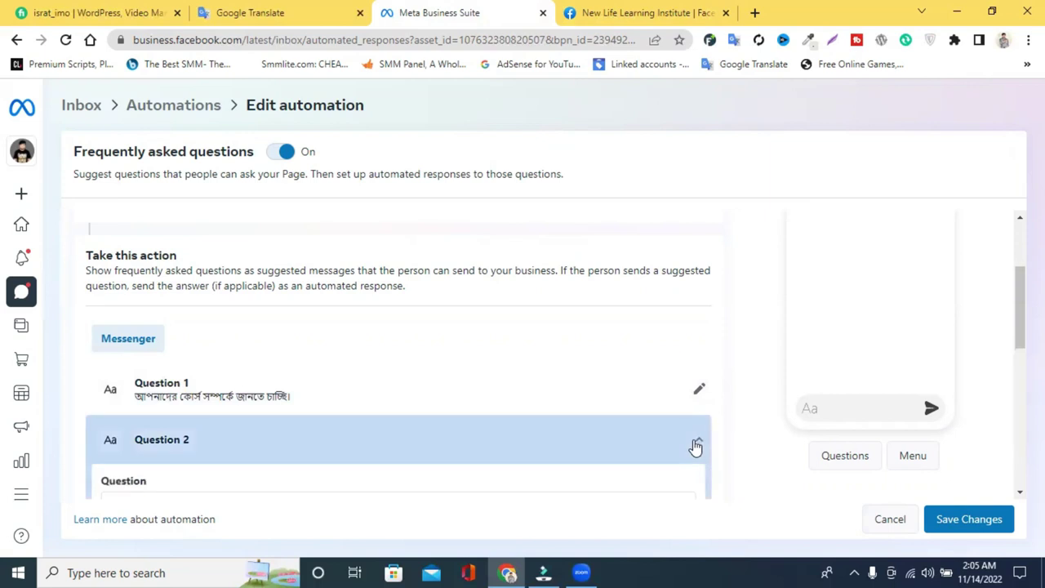
pyautogui.scroll(-2, 380, 452)
pyautogui.click(237, 23)
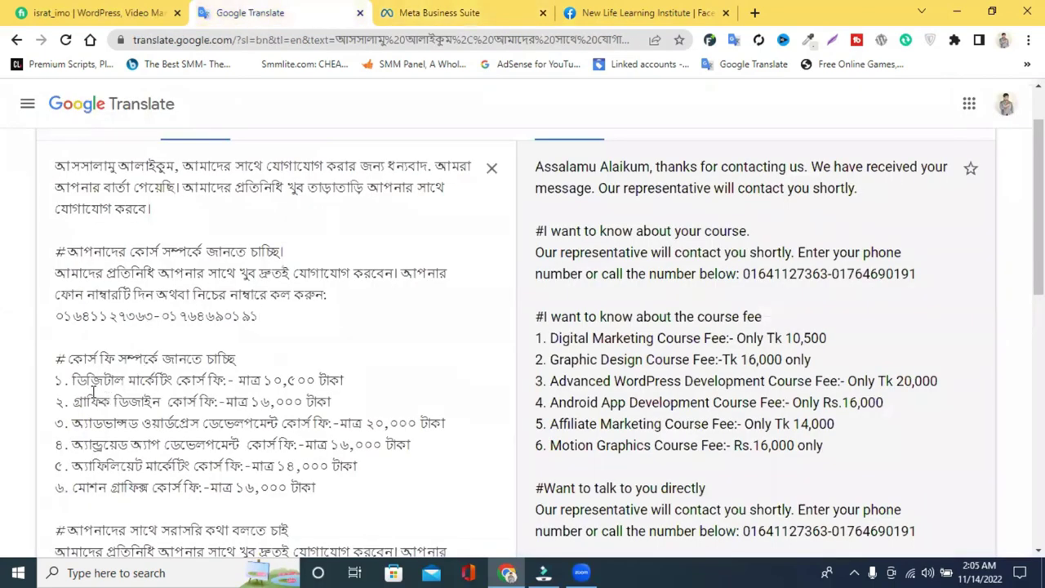
pyautogui.moveTo(69, 359); pyautogui.dragTo(252, 359)
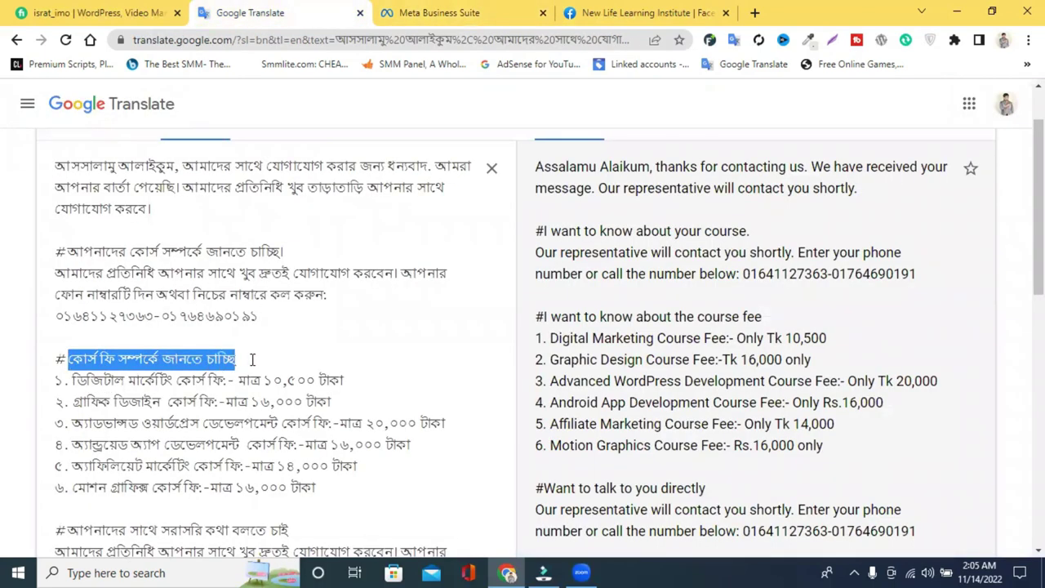
pyautogui.rightClick(219, 360)
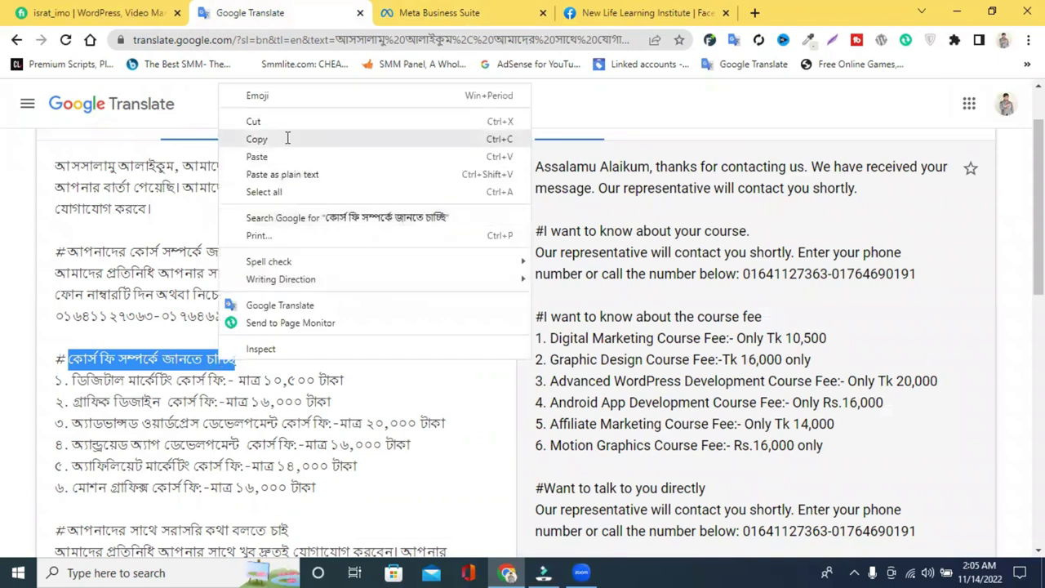
pyautogui.click(288, 139)
pyautogui.click(462, 13)
pyautogui.click(142, 348)
pyautogui.rightClick(142, 348)
pyautogui.click(198, 226)
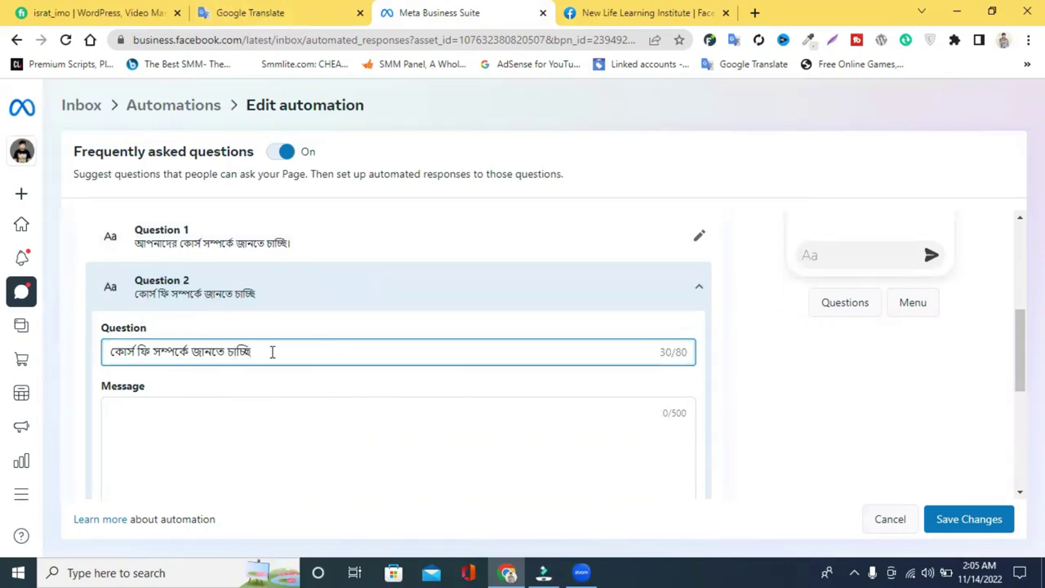
# Turn on Add to menu for Question 2 and check the chat preview
pyautogui.scroll(-5, 270, 376)
pyautogui.click(683, 416)
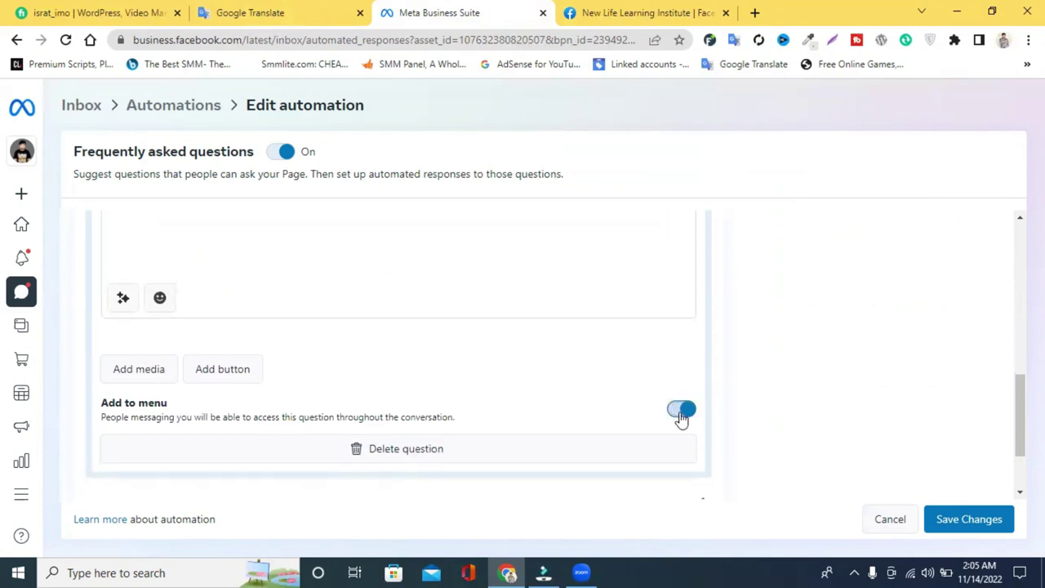
pyautogui.scroll(10, 681, 416)
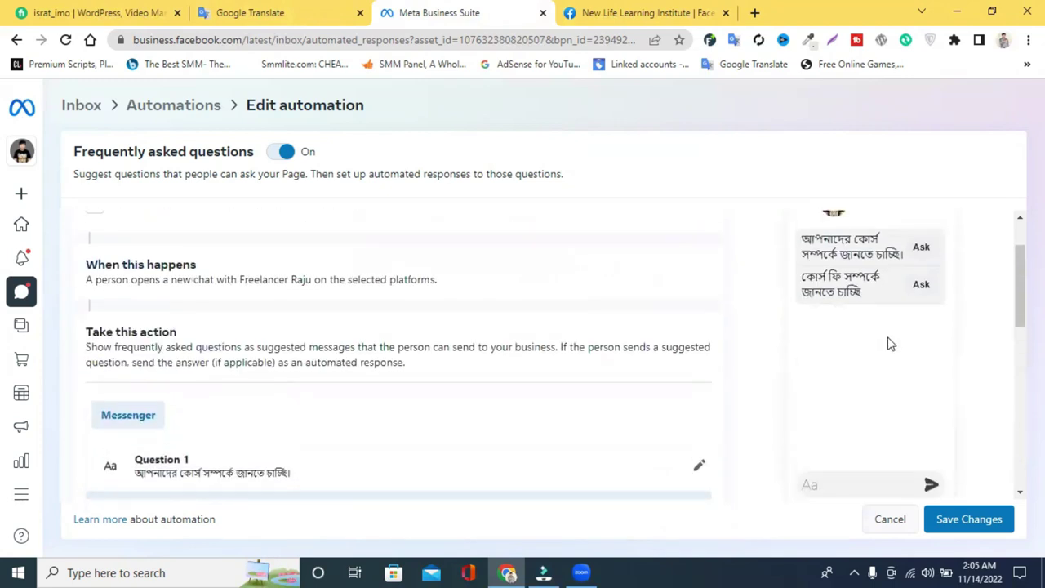
# Fill in Question 2's Message with the six-item Bengali course fee list, copied from the Google Translate source text
pyautogui.click(294, 8)
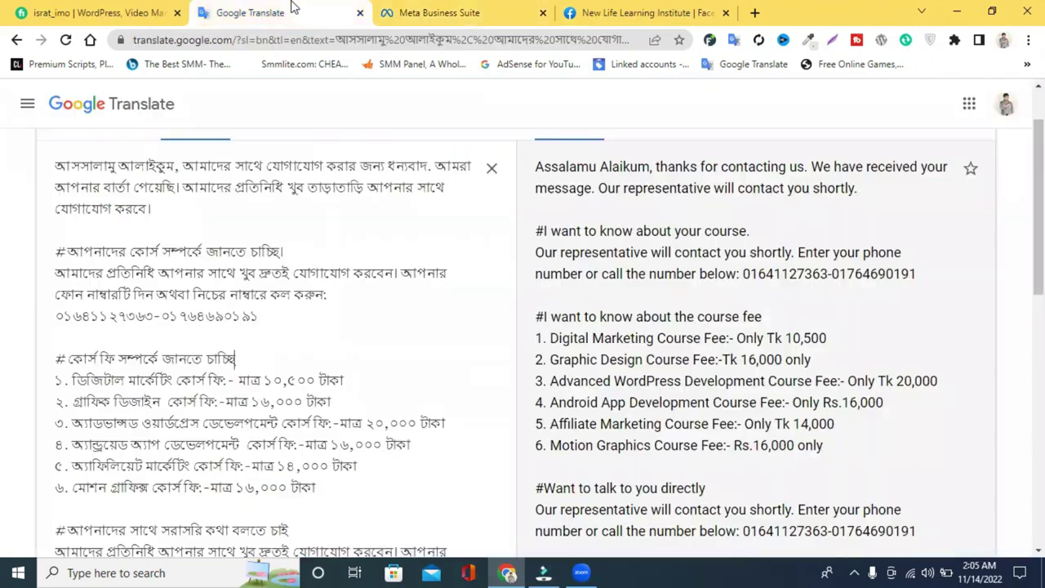
pyautogui.moveTo(55, 380); pyautogui.dragTo(316, 480)
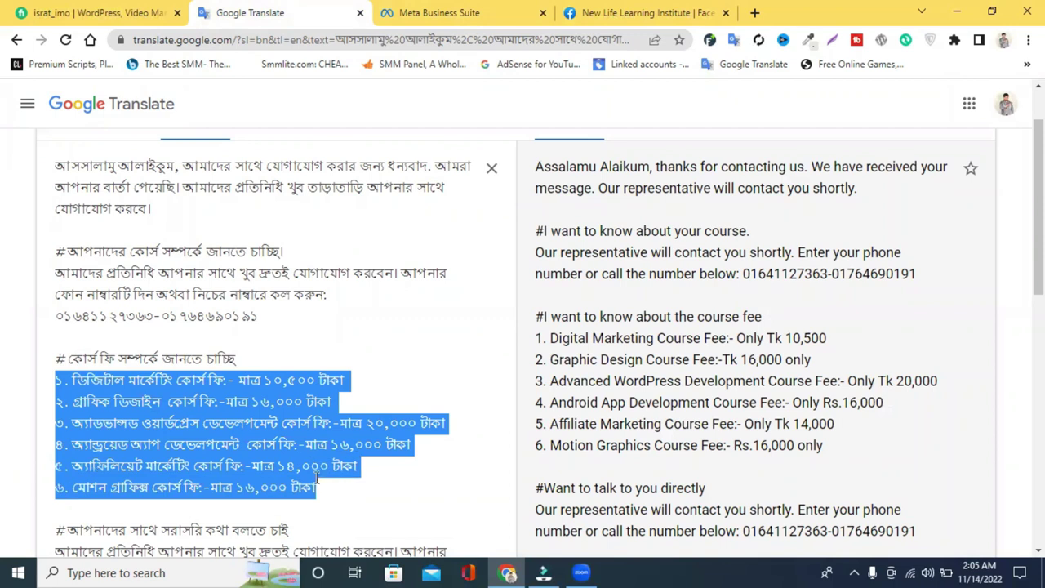
pyautogui.rightClick(316, 480)
pyautogui.click(346, 258)
pyautogui.click(460, 10)
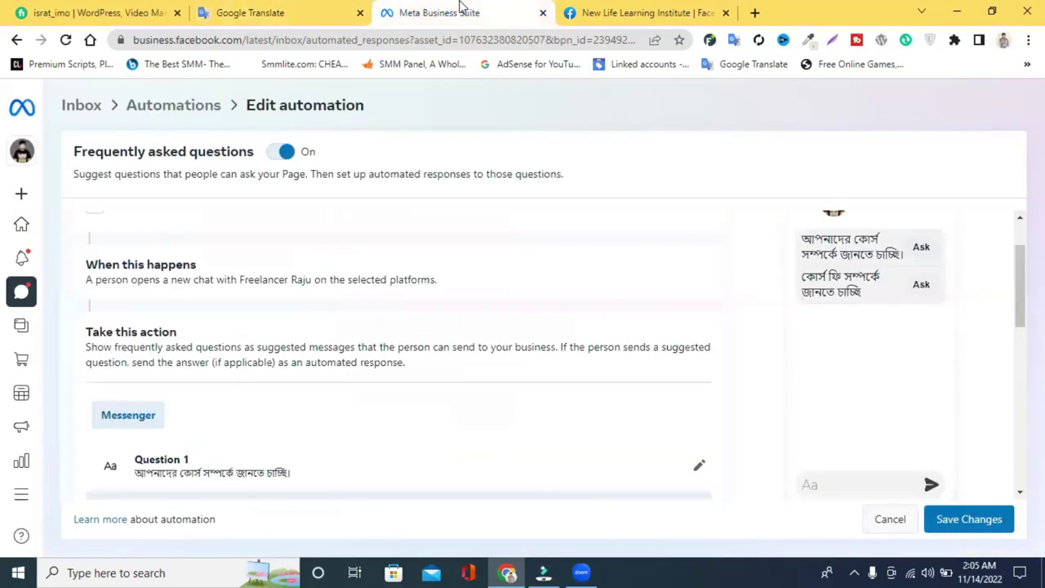
pyautogui.scroll(-2, 233, 460)
pyautogui.click(210, 427)
pyautogui.scroll(-2, 163, 481)
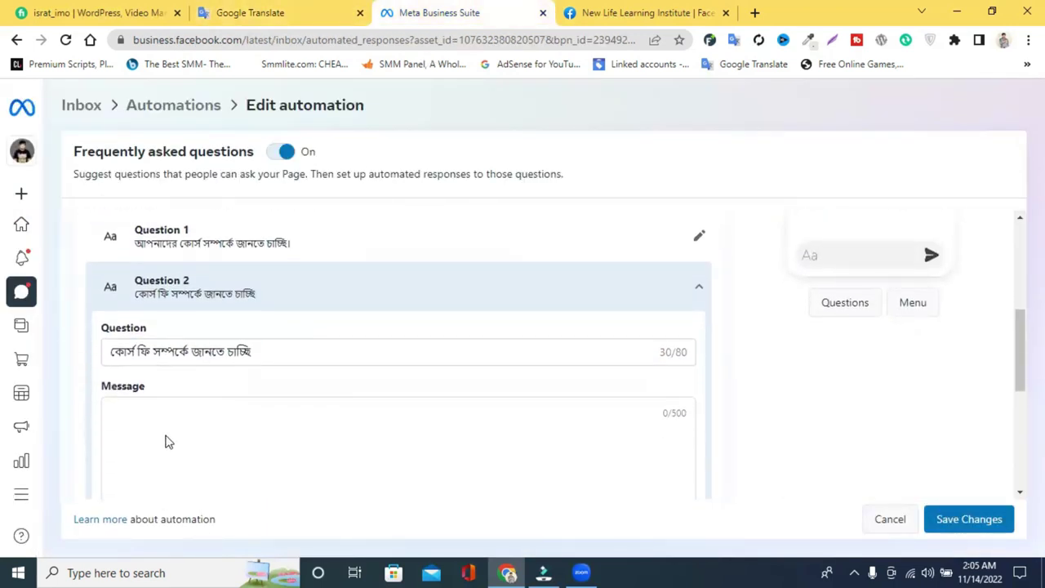
pyautogui.rightClick(164, 419)
pyautogui.click(200, 296)
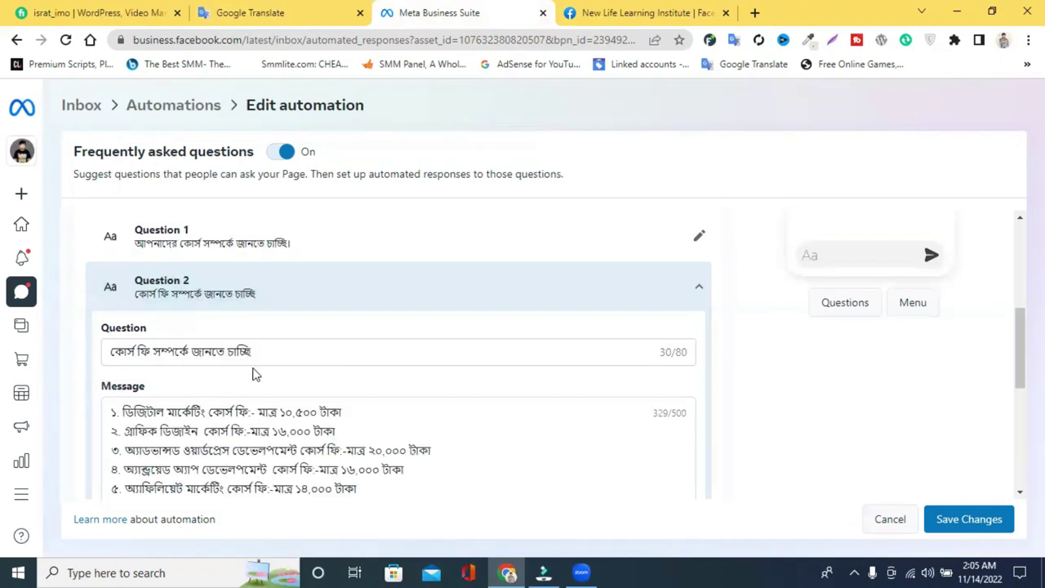
# Look over Question 2's completed entry and collapse the question
pyautogui.scroll(-3, 285, 373)
pyautogui.scroll(3, 292, 368)
pyautogui.scroll(3, 537, 367)
pyautogui.scroll(-2, 251, 416)
pyautogui.scroll(-4, 251, 417)
pyautogui.scroll(4, 269, 401)
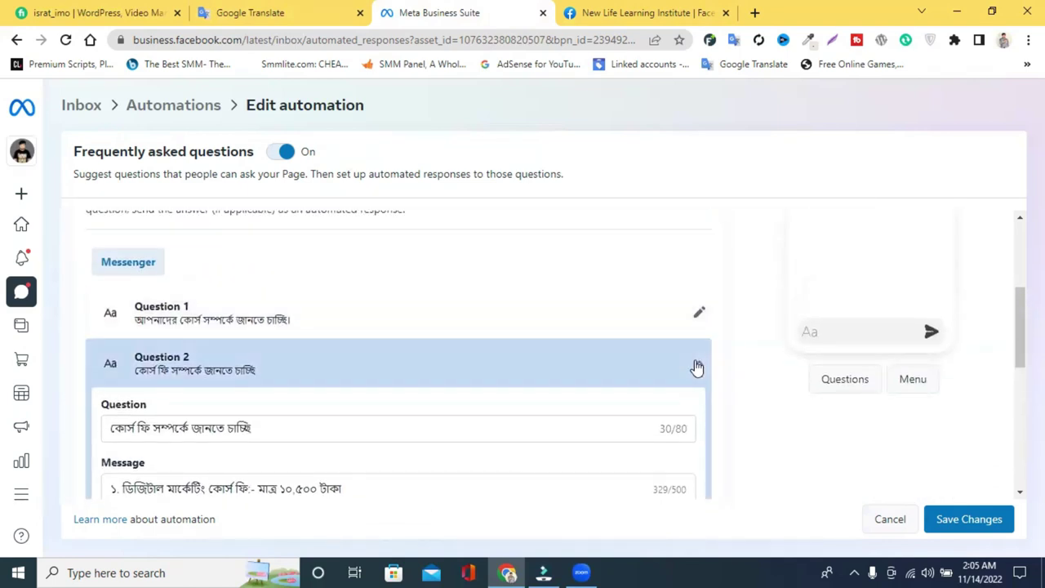
pyautogui.click(696, 367)
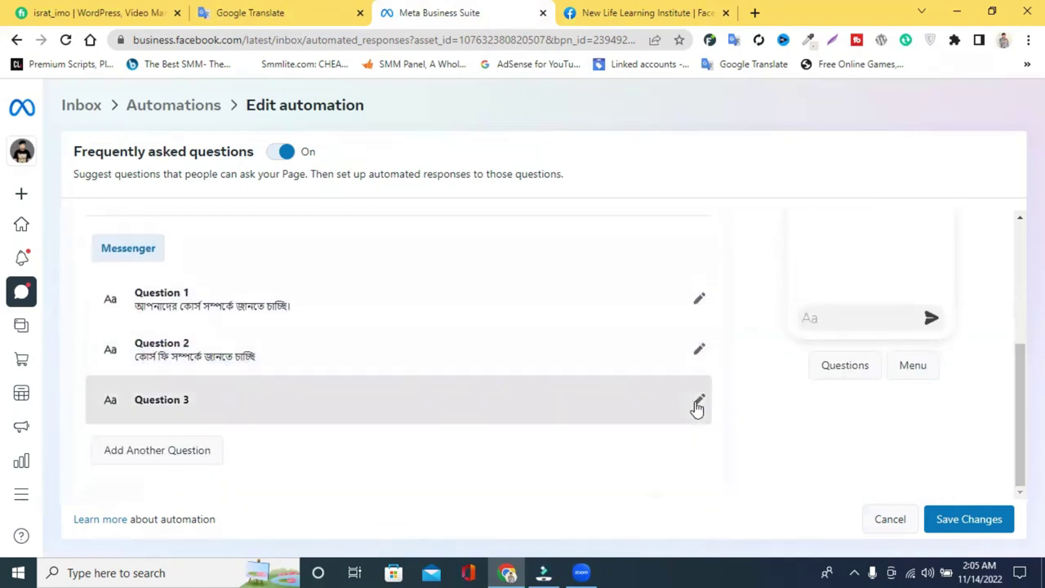
# Fill in the text of Question 3 with "আপনাদের সাথে সরাসরি কথা বলতে চাই", copied from the Google Translate source text
pyautogui.click(697, 404)
pyautogui.click(250, 12)
pyautogui.scroll(-1, 88, 376)
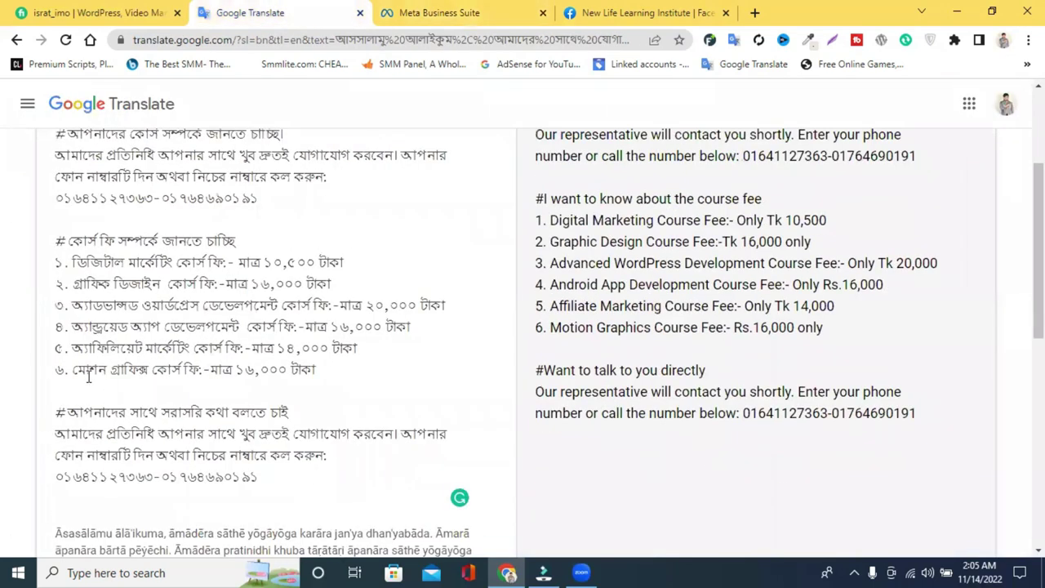
pyautogui.scroll(-1, 89, 375)
pyautogui.moveTo(68, 299); pyautogui.dragTo(298, 299)
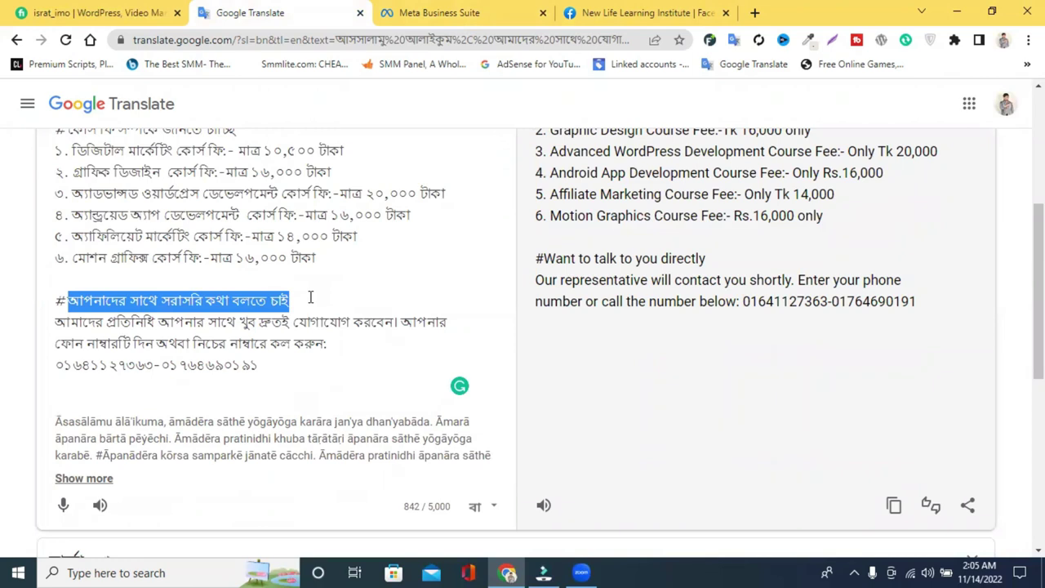
pyautogui.rightClick(274, 300)
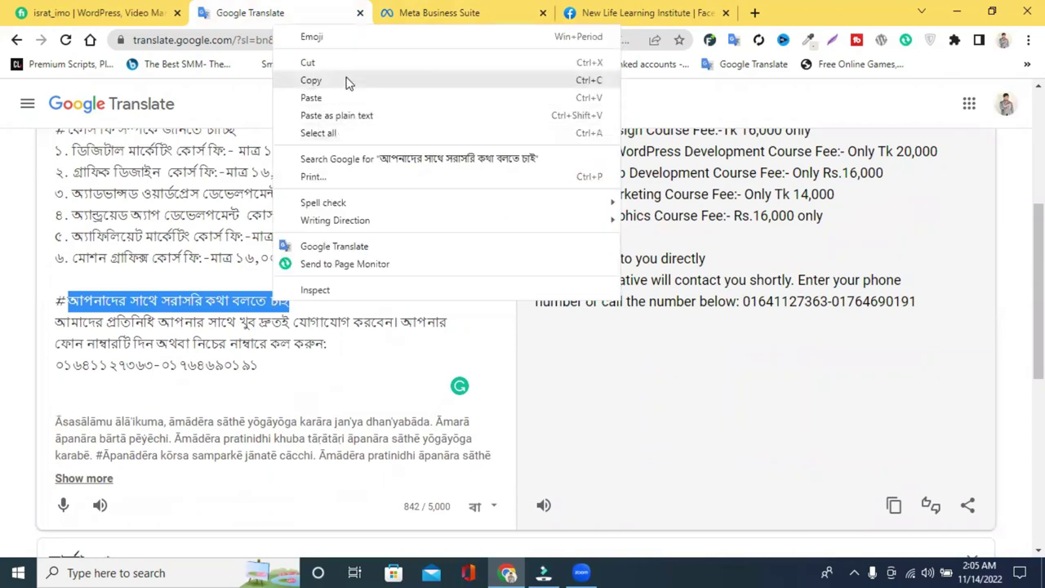
pyautogui.click(350, 82)
pyautogui.click(428, 15)
pyautogui.click(182, 467)
pyautogui.rightClick(182, 467)
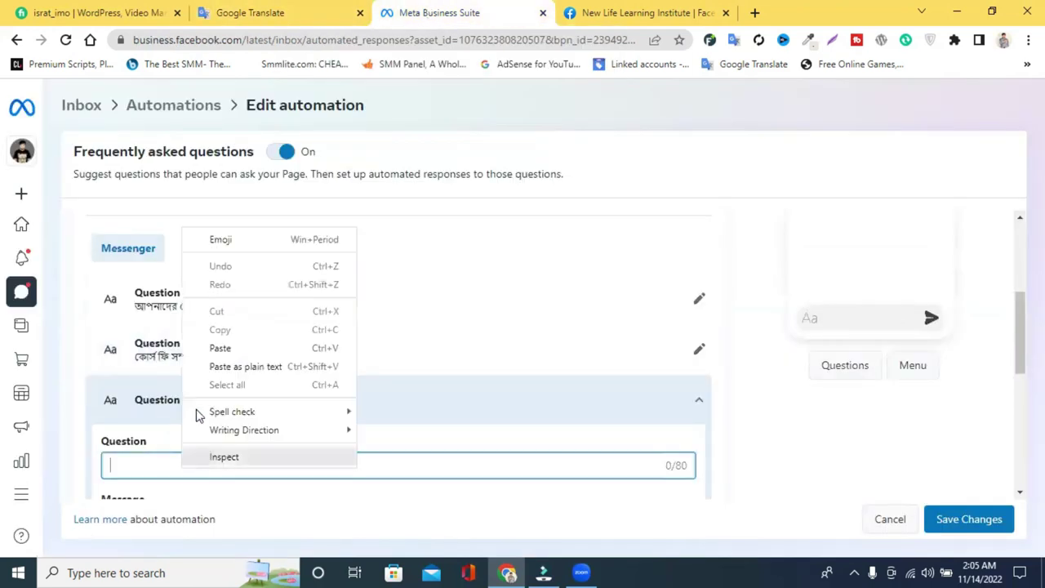
pyautogui.click(222, 348)
# Turn on Add to menu for Question 3
pyautogui.scroll(-1, 245, 377)
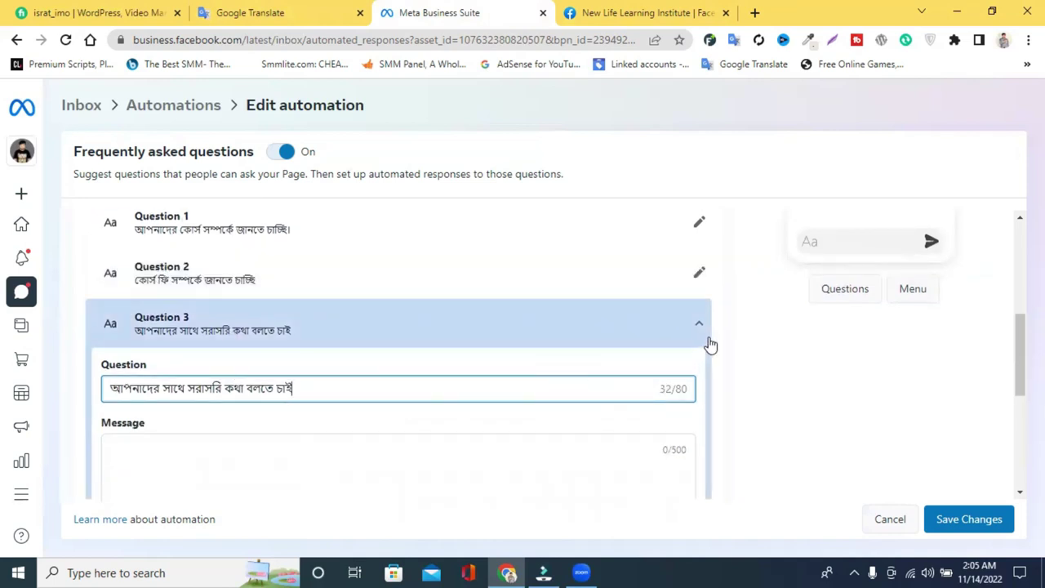
pyautogui.scroll(-2, 394, 413)
pyautogui.scroll(-2, 481, 466)
pyautogui.click(678, 374)
# Fill in Question 3's Message with the Bengali representative-contact reply, including its phone numbers, copied from the Google Translate source text
pyautogui.click(291, 10)
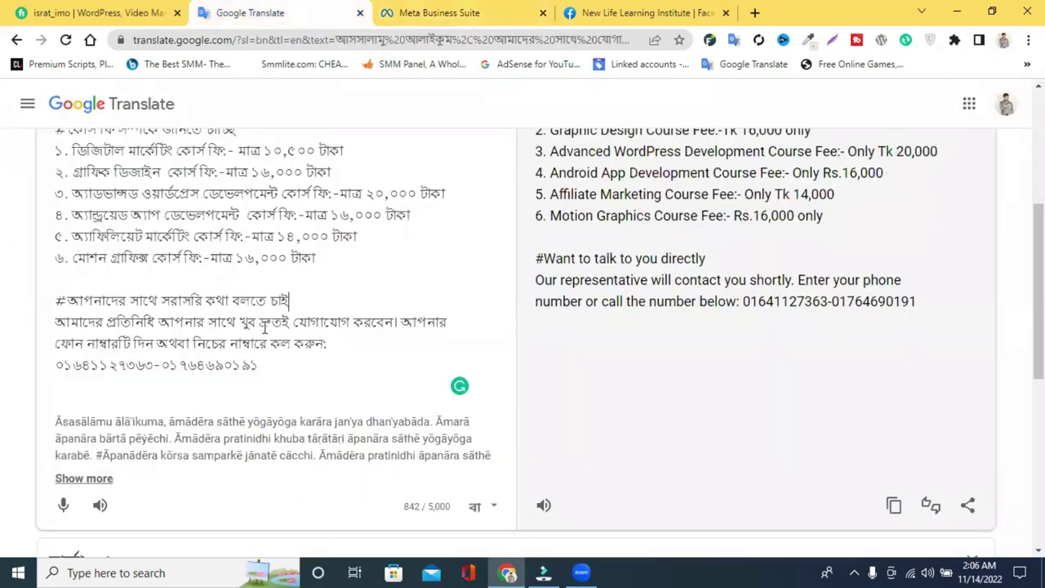
pyautogui.moveTo(55, 322); pyautogui.dragTo(258, 365)
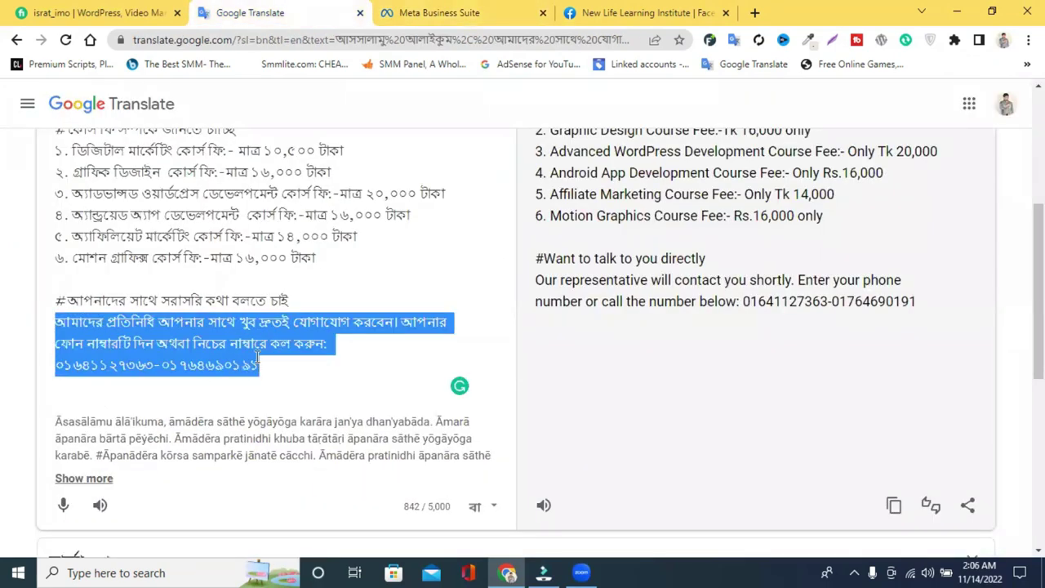
pyautogui.rightClick(256, 365)
pyautogui.click(322, 134)
pyautogui.click(439, 12)
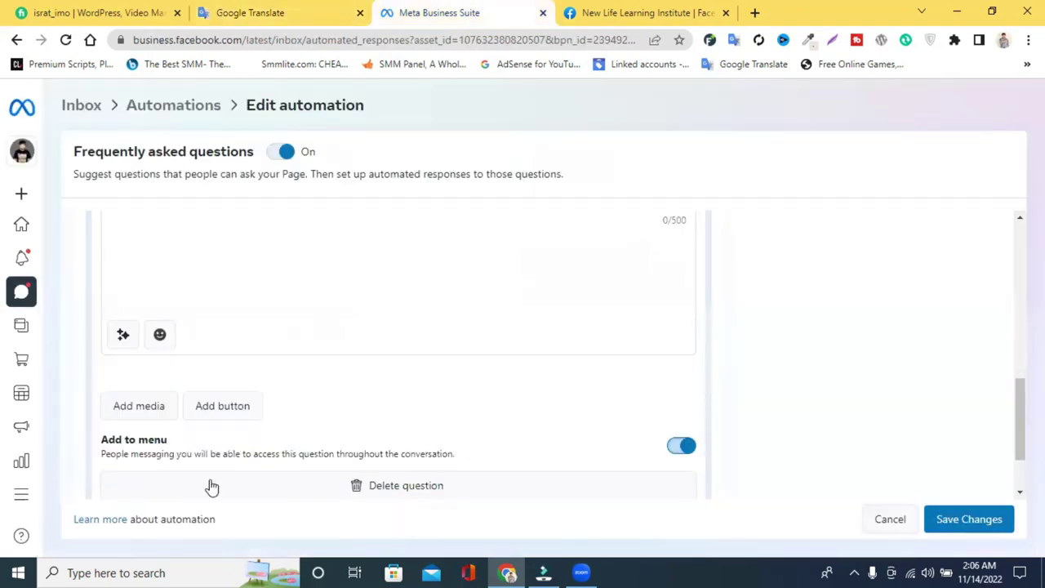
pyautogui.scroll(1, 139, 327)
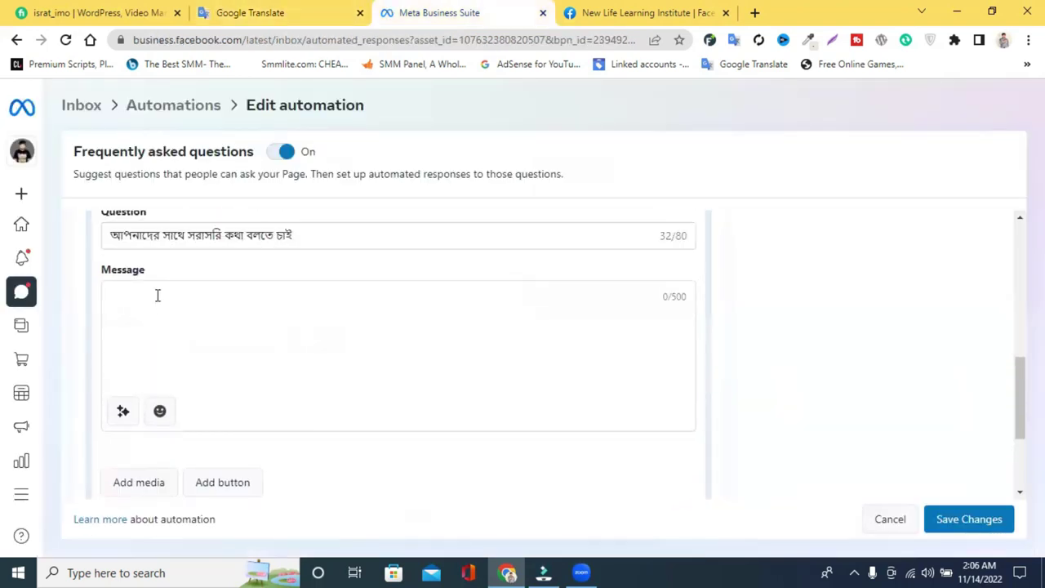
pyautogui.rightClick(156, 296)
pyautogui.click(210, 418)
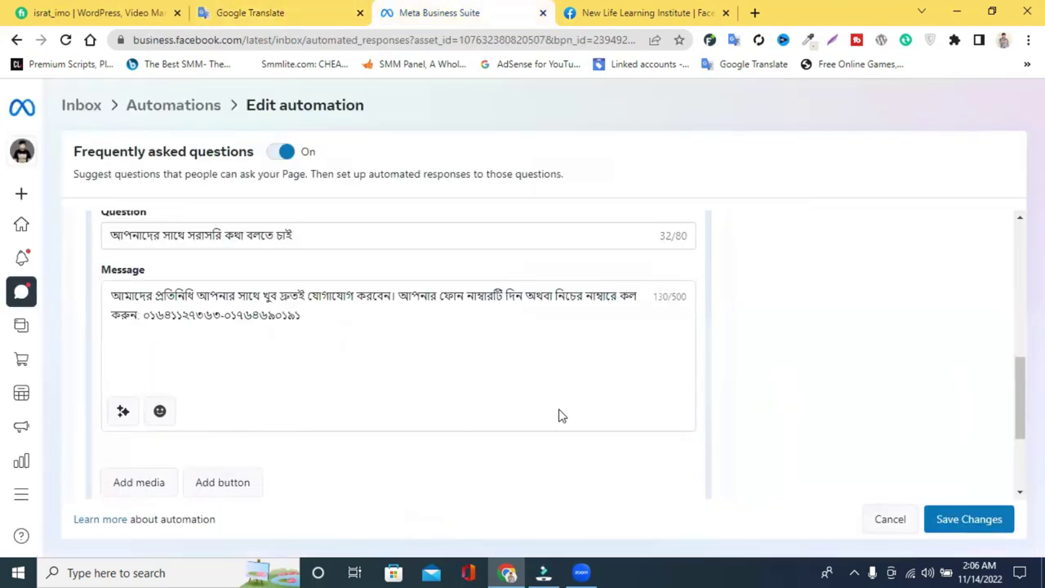
# Look over the Messenger preview and Question 3's completed entry, and collapse the question
pyautogui.scroll(7, 559, 418)
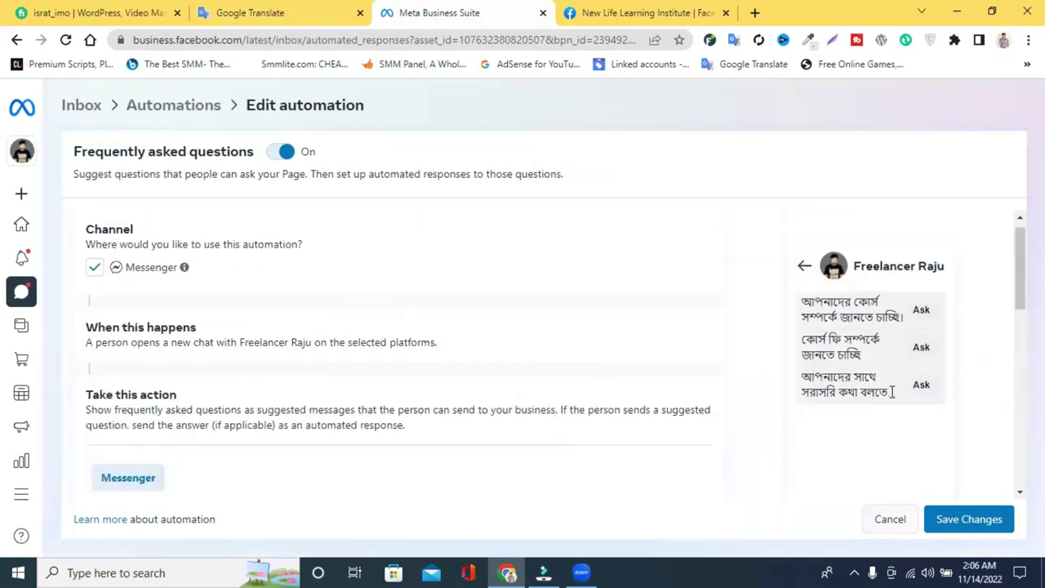
pyautogui.scroll(-3, 460, 411)
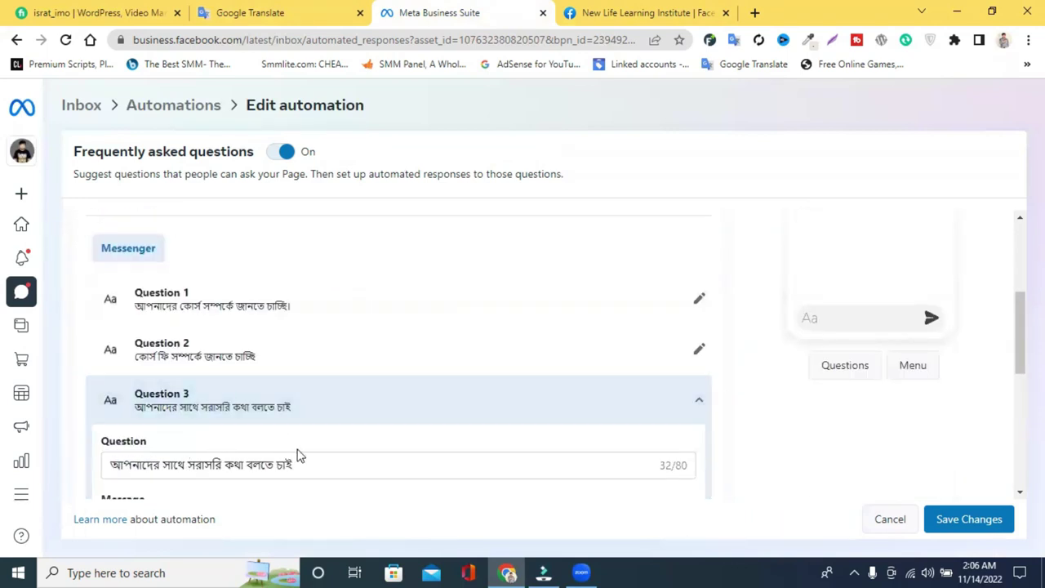
pyautogui.scroll(-2, 298, 455)
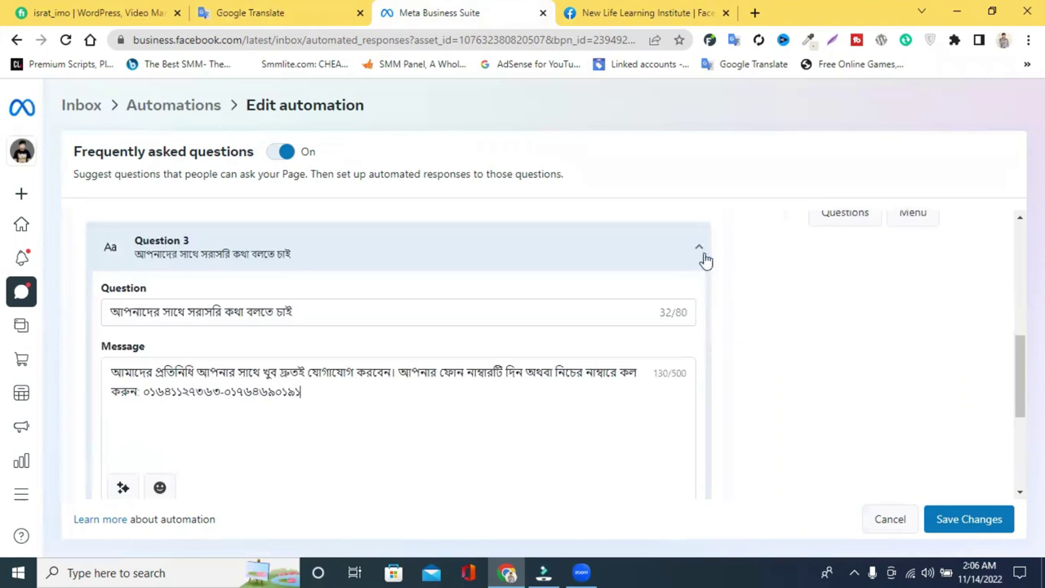
pyautogui.click(700, 255)
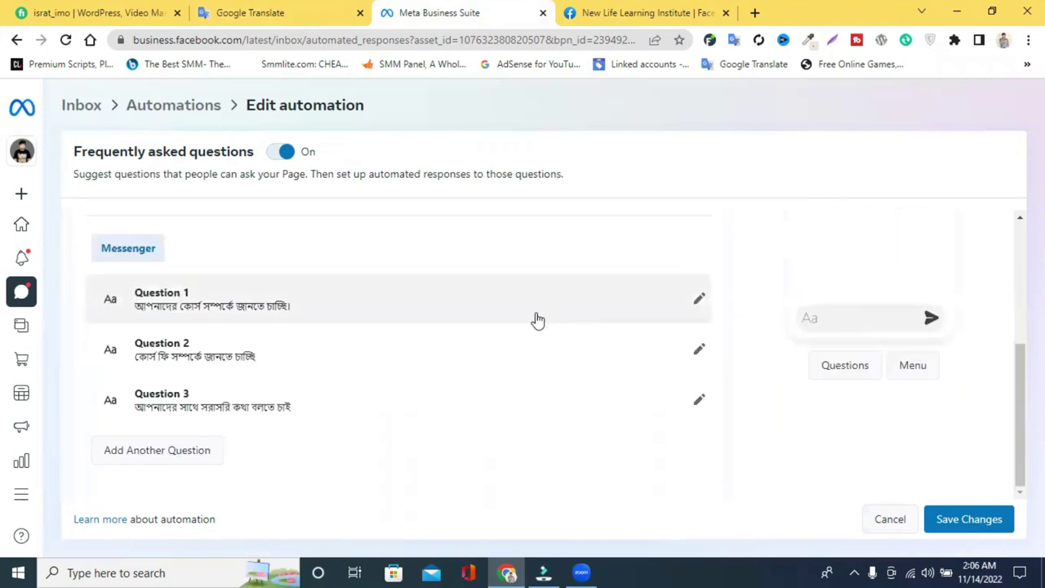
# Add a blank fourth question and turn on Add to menu for it
pyautogui.click(133, 455)
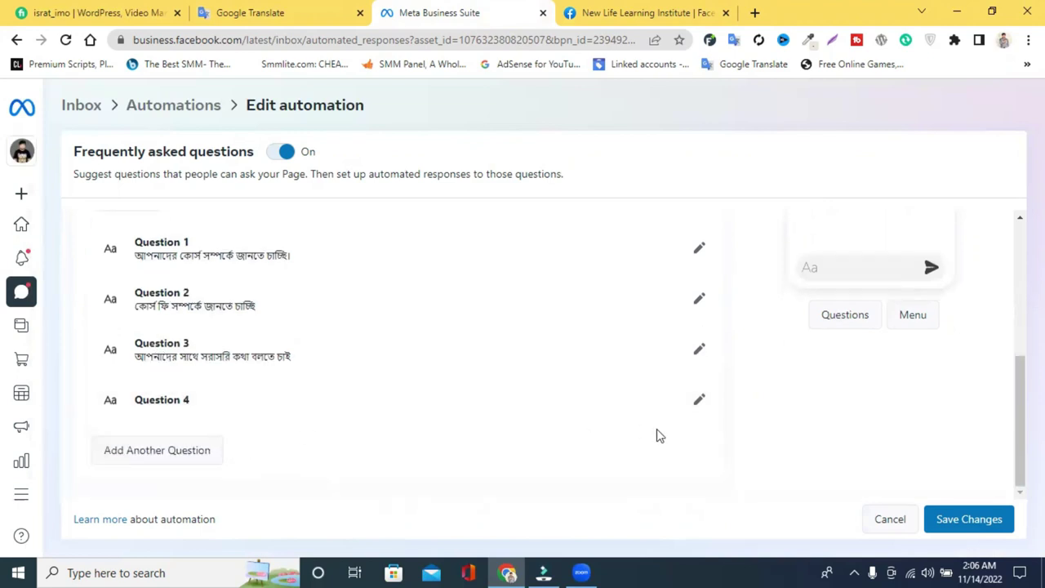
pyautogui.scroll(5, 658, 434)
pyautogui.scroll(-5, 595, 462)
pyautogui.click(700, 402)
pyautogui.scroll(-5, 671, 440)
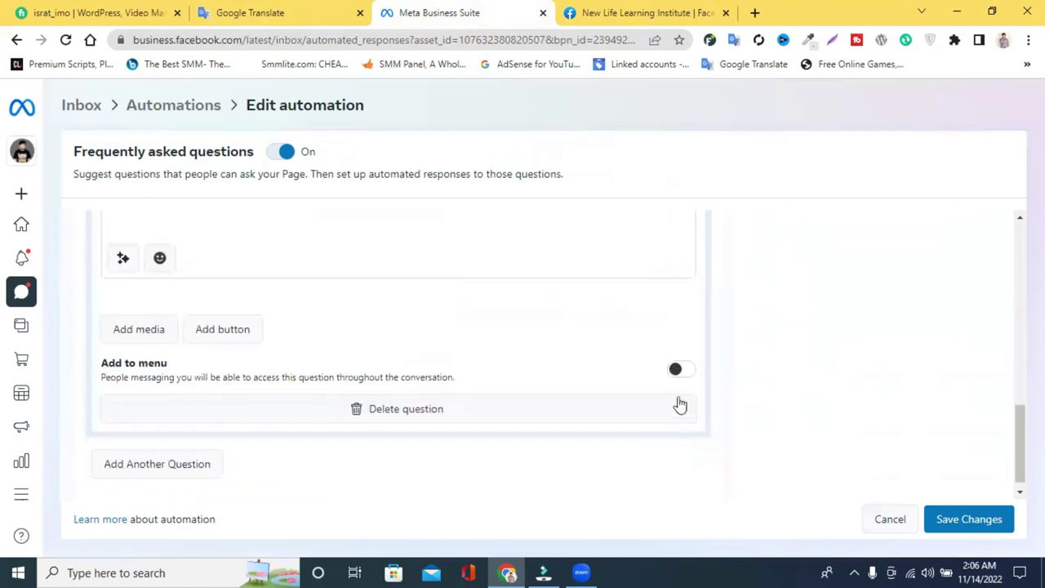
pyautogui.click(677, 372)
pyautogui.scroll(10, 675, 378)
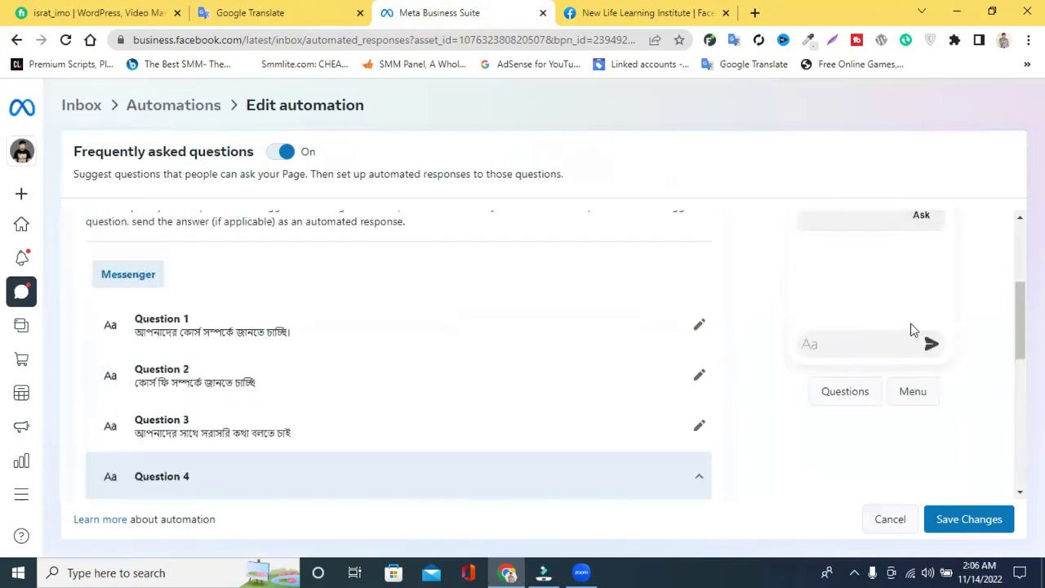
# Look over the blank entry fields of Question 4 and delete the question
pyautogui.scroll(-5, 572, 436)
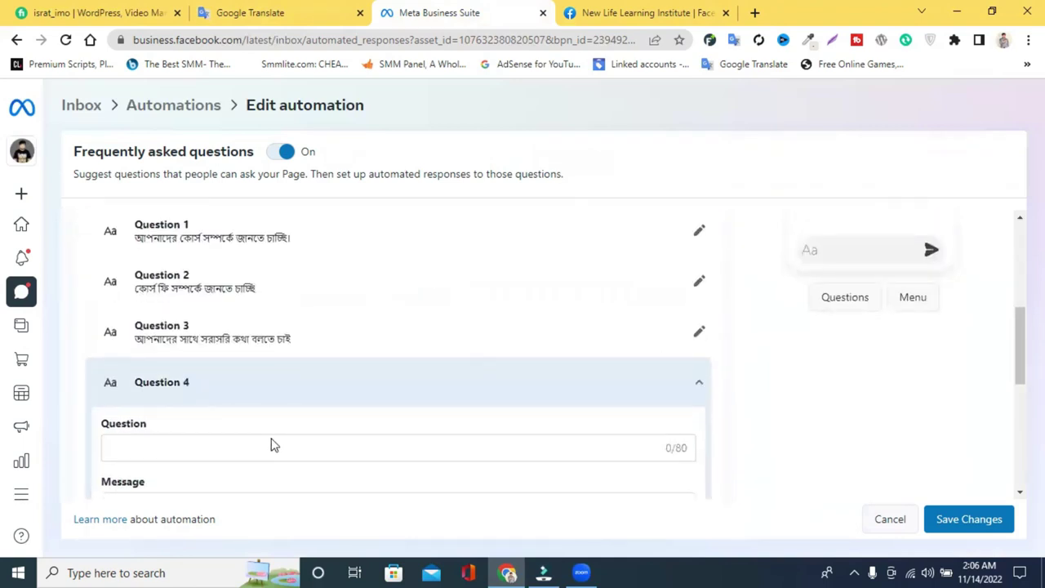
pyautogui.scroll(-2, 490, 311)
pyautogui.click(336, 299)
pyautogui.scroll(-1, 660, 274)
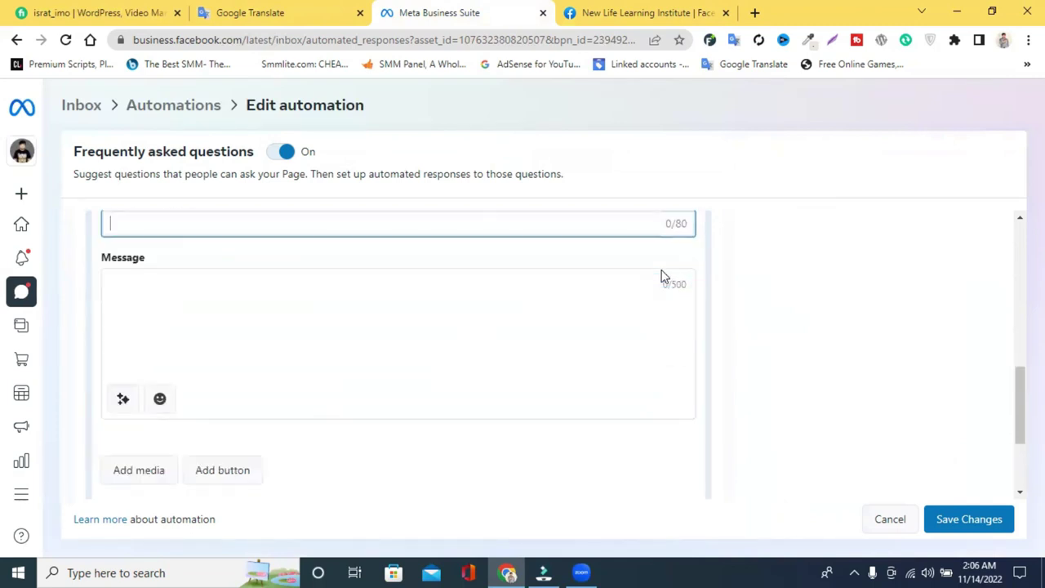
pyautogui.scroll(-2, 495, 403)
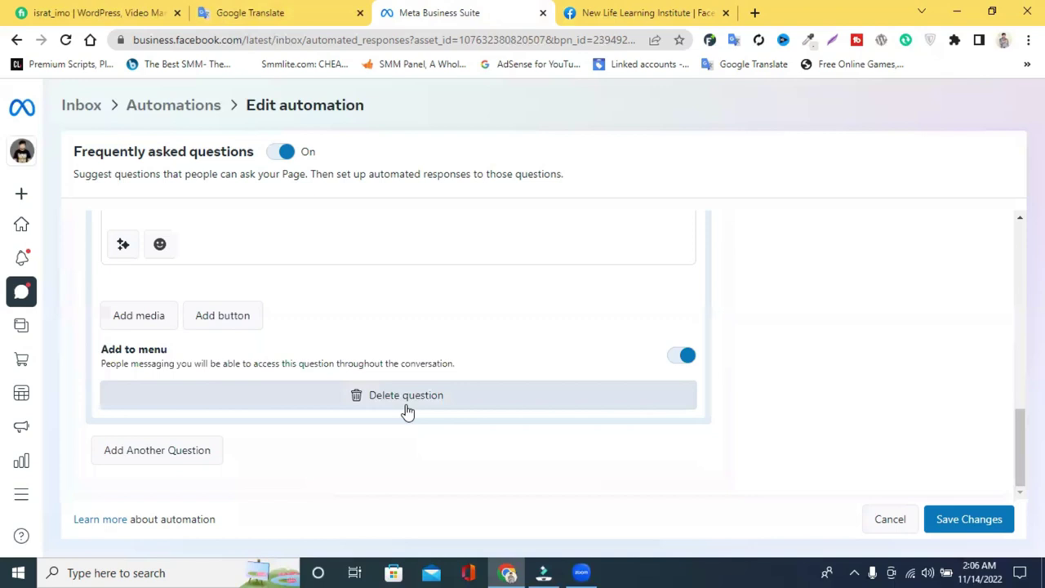
pyautogui.click(407, 397)
# Review the three questions in the Messenger preview and save the Frequently asked questions automation
pyautogui.scroll(3, 405, 405)
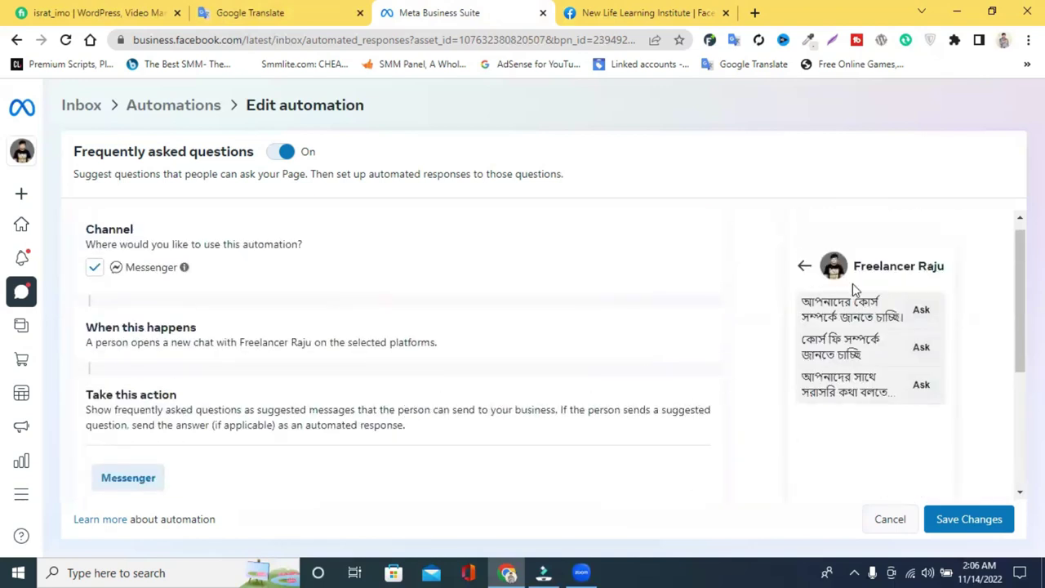
pyautogui.scroll(-3, 901, 327)
pyautogui.scroll(2, 902, 329)
pyautogui.scroll(-2, 902, 329)
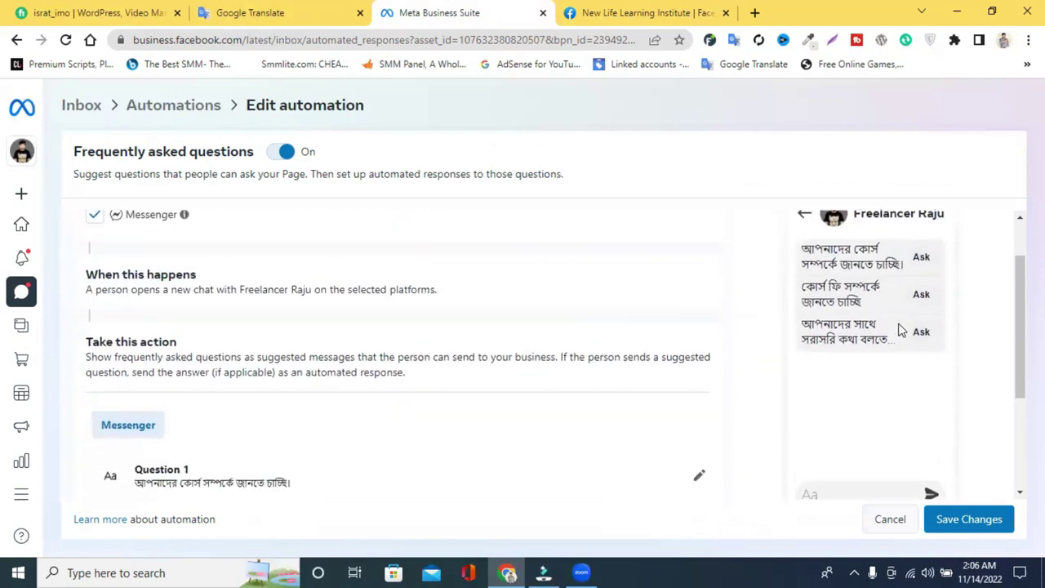
pyautogui.scroll(2, 902, 329)
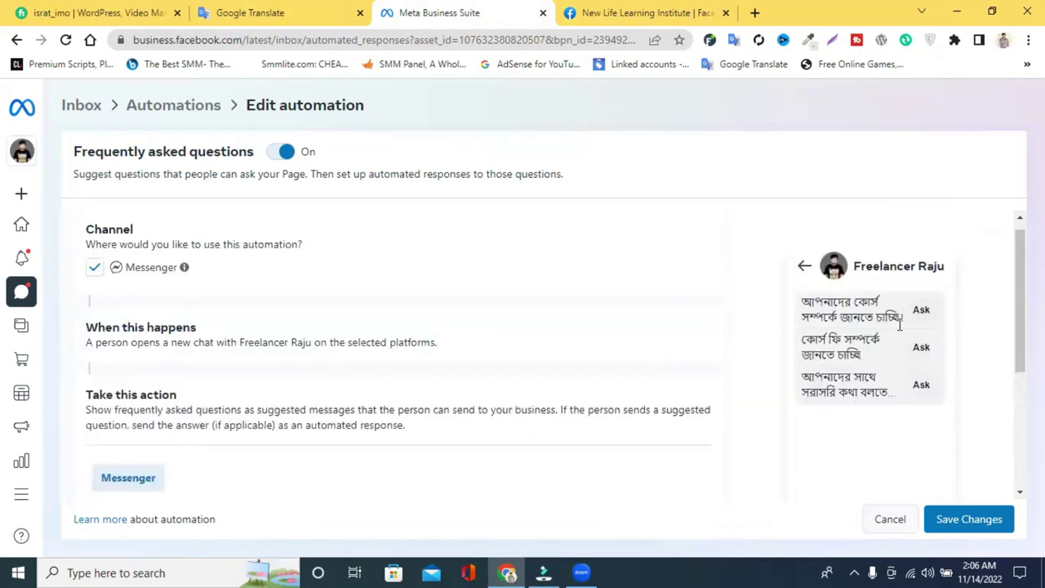
pyautogui.scroll(-3, 901, 327)
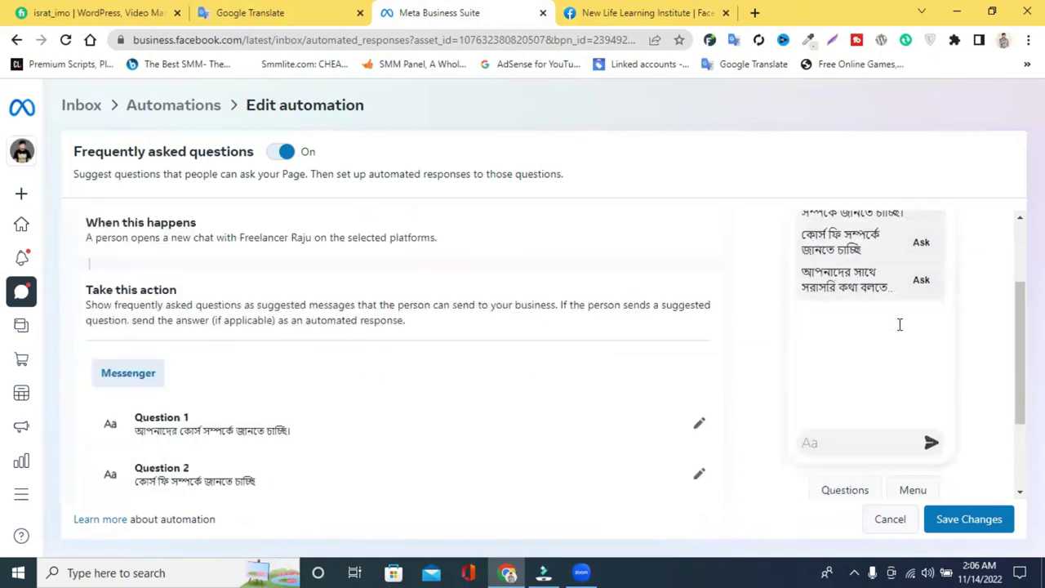
pyautogui.click(957, 527)
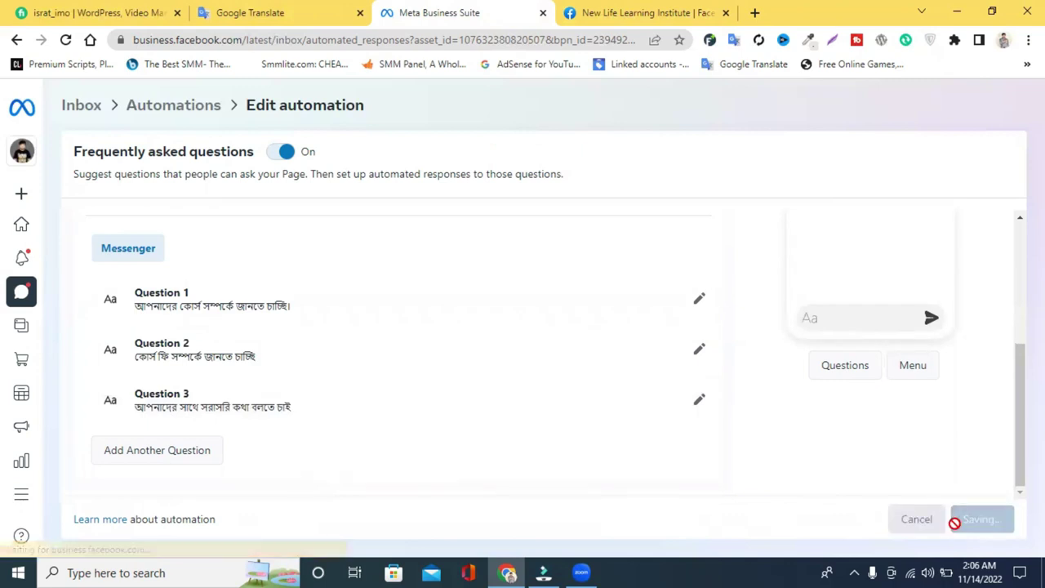
# Look over the suggested automations and the status of the Instant reply and Frequently asked questions automations
pyautogui.scroll(-3, 754, 485)
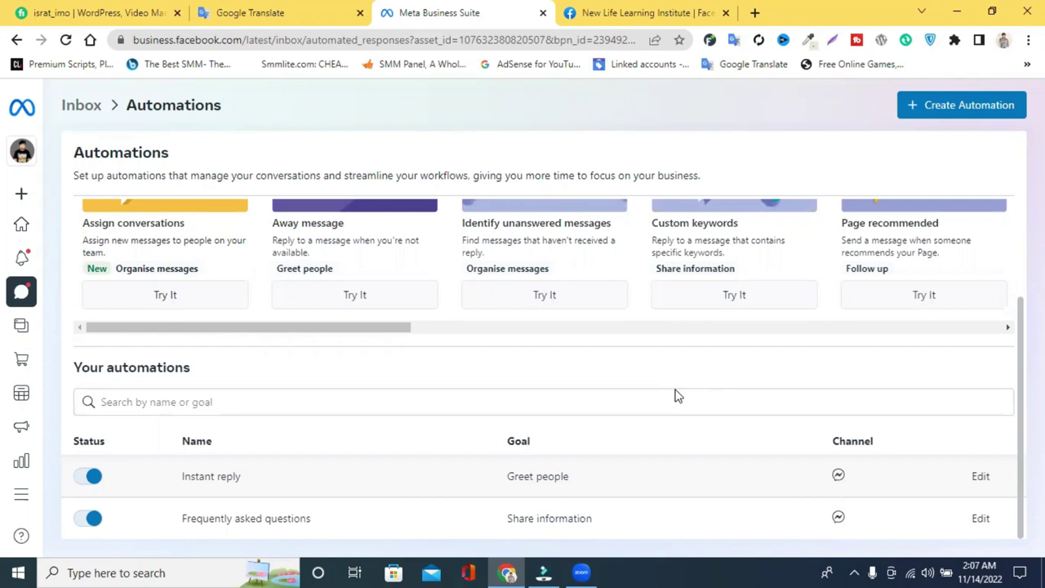
pyautogui.scroll(2, 621, 398)
pyautogui.scroll(-2, 620, 399)
pyautogui.moveTo(345, 327); pyautogui.dragTo(221, 292)
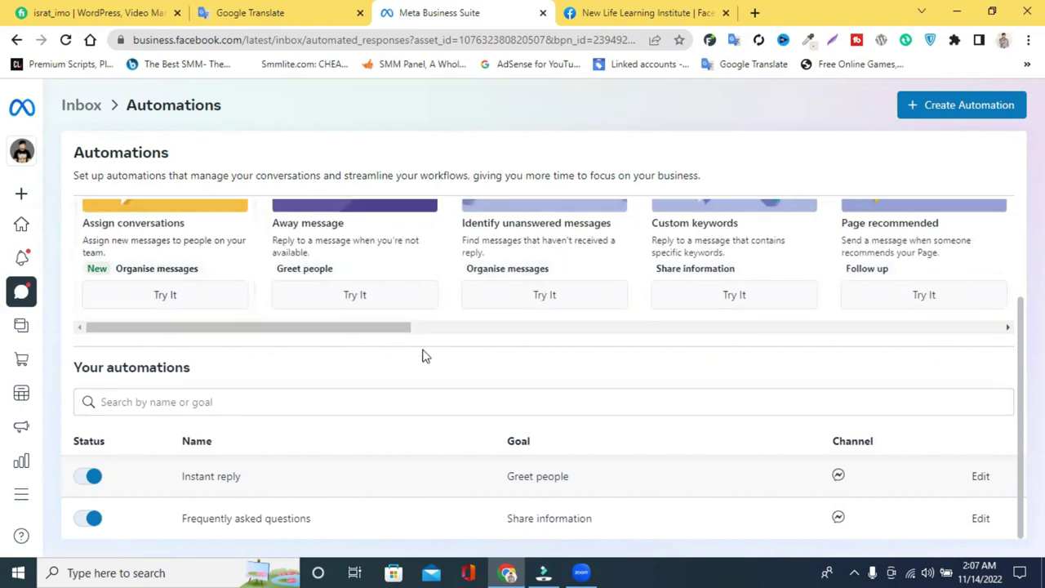
pyautogui.scroll(2, 410, 373)
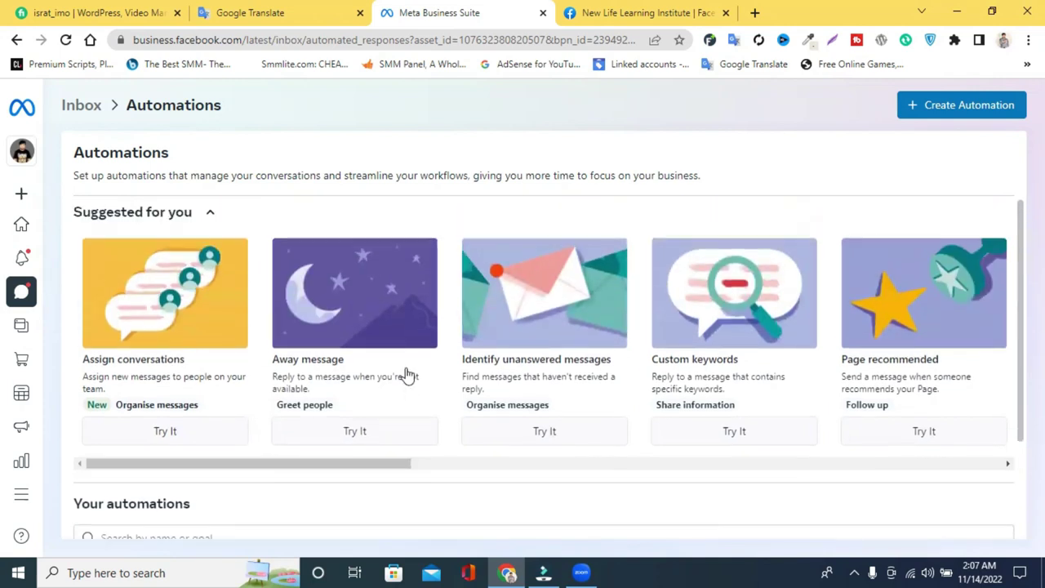
pyautogui.scroll(-2, 408, 343)
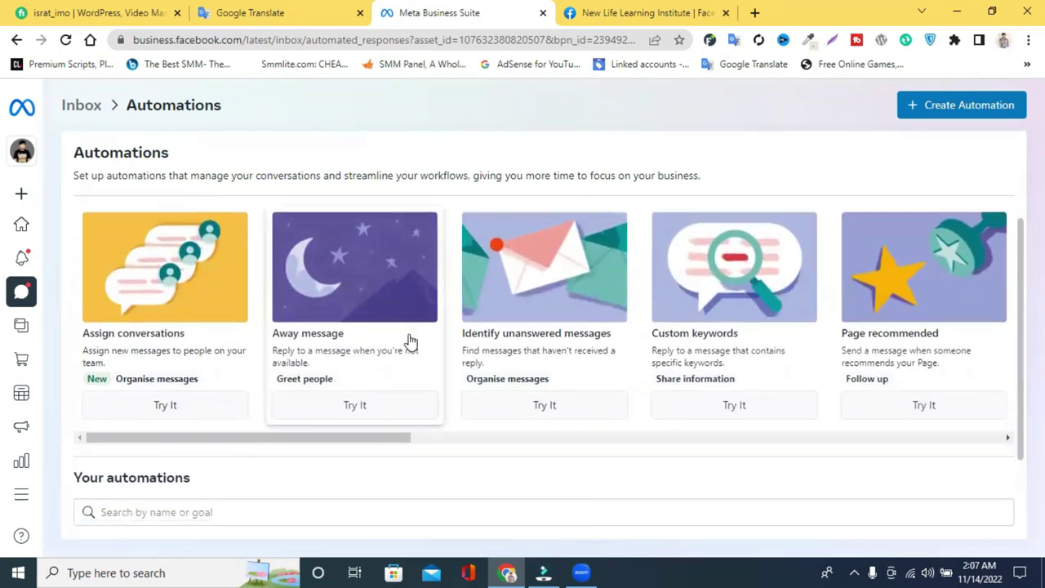